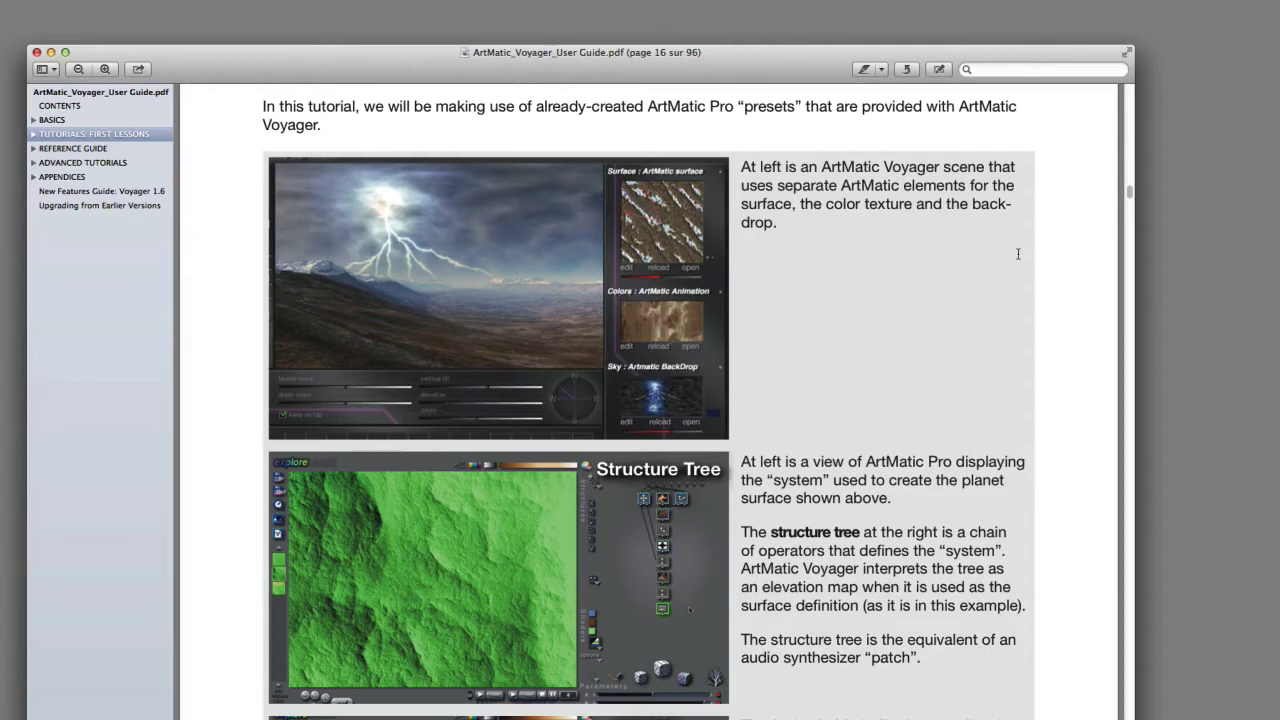
Review the user guide's illustrated examples of ArtMatic surface and color texture files and their structure trees
{"action": "scroll", "coordinate": [1087, 352], "scroll_direction": "down", "scroll_amount": 2}
{"action": "scroll", "coordinate": [1087, 352], "scroll_direction": "down", "scroll_amount": 5}
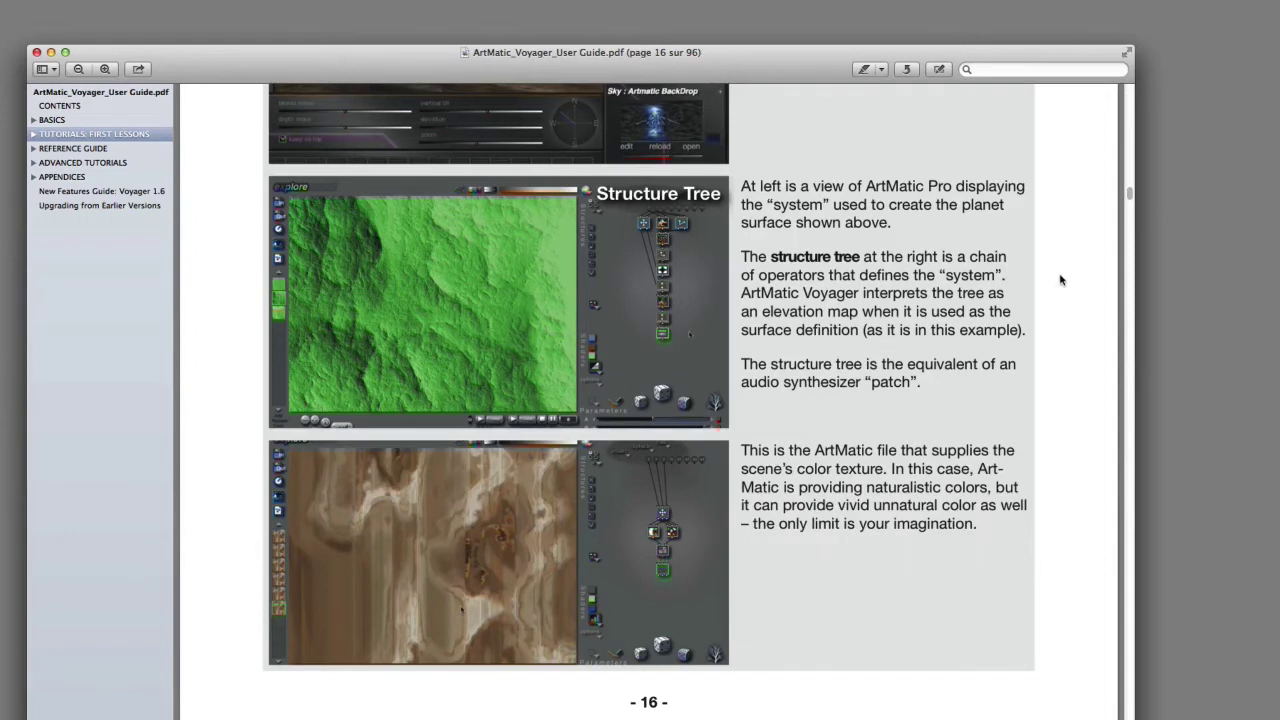
{"action": "scroll", "coordinate": [1069, 223], "scroll_direction": "up", "scroll_amount": 5}
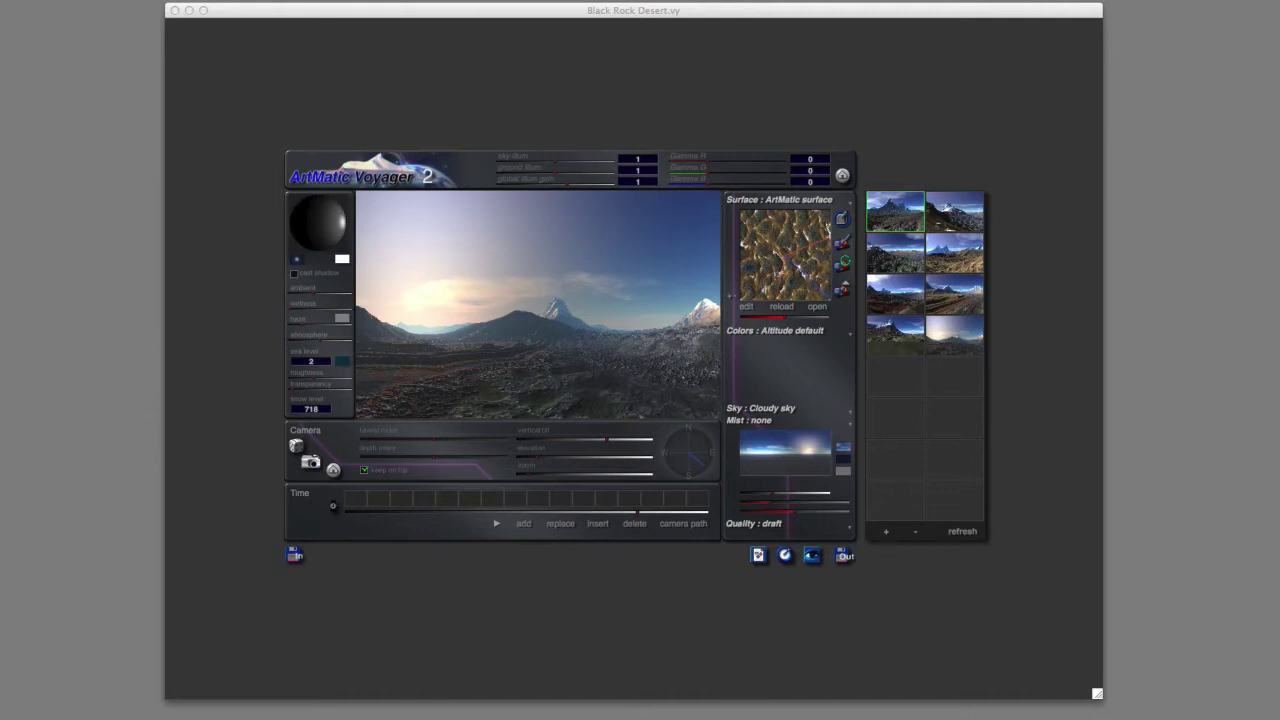
Open the Two Plateau.vy scene from the ArtMatic Worlds folder in ArtMatic Voyager
{"action": "left_click", "coordinate": [296, 557]}
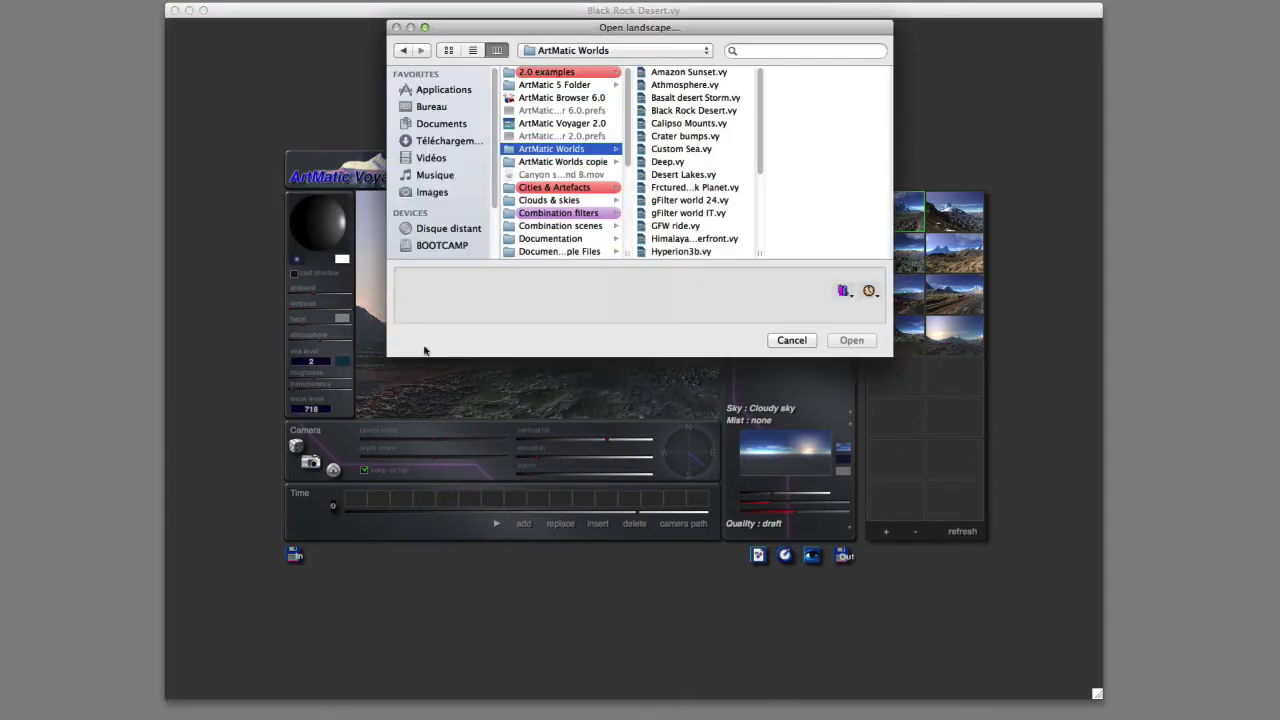
{"action": "left_click_drag", "start_coordinate": [592, 37], "coordinate": [587, 186]}
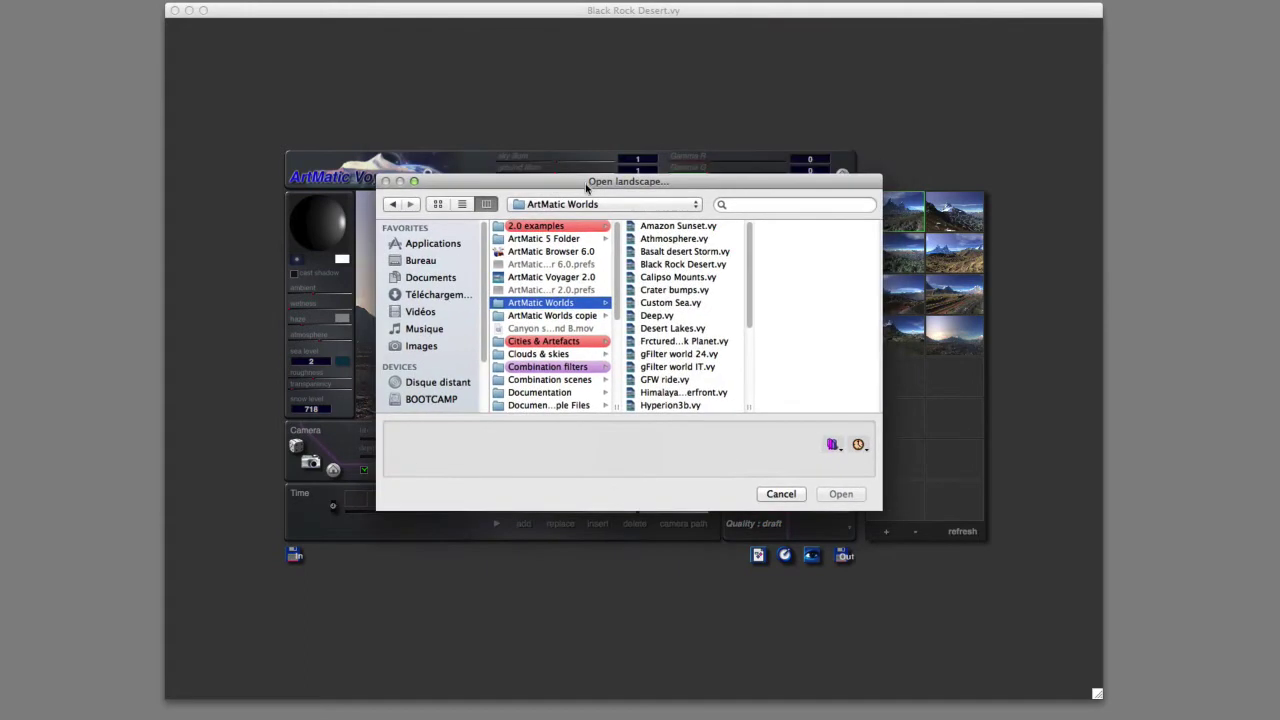
{"action": "scroll", "coordinate": [748, 305], "scroll_direction": "down", "scroll_amount": 2}
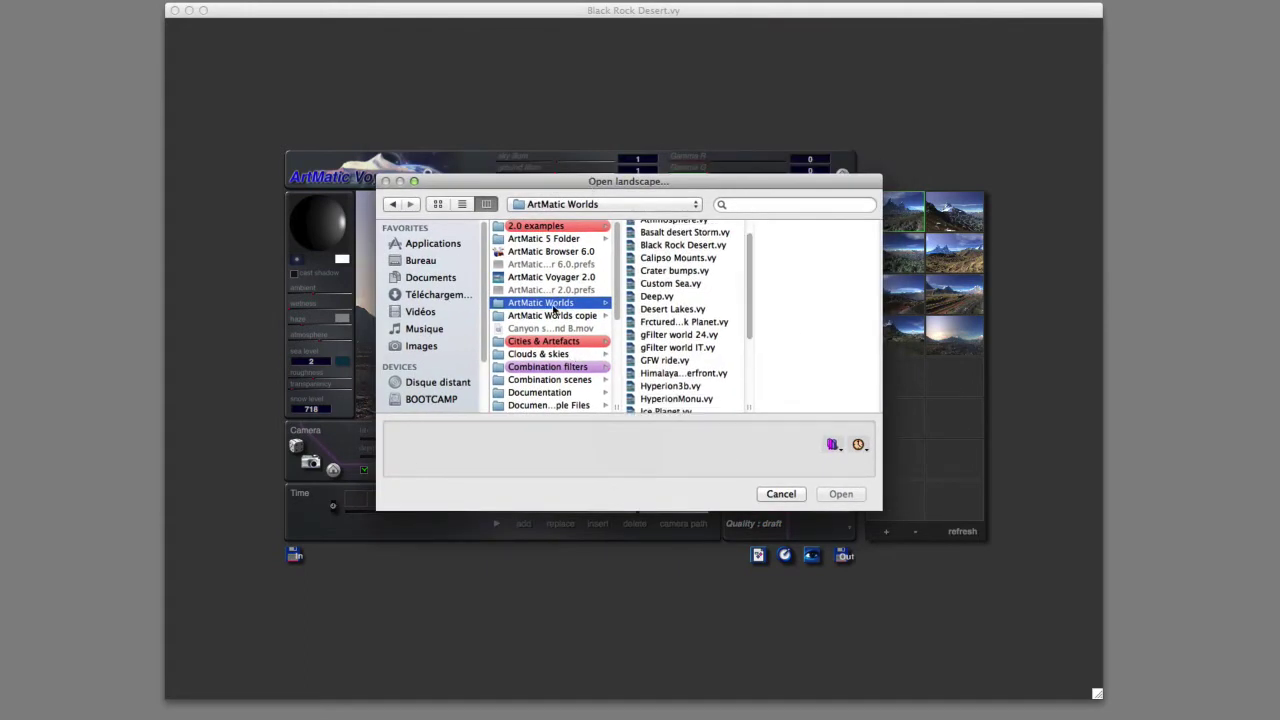
{"action": "scroll", "coordinate": [745, 330], "scroll_direction": "down", "scroll_amount": 5}
{"action": "left_click_drag", "start_coordinate": [742, 357], "coordinate": [737, 379]}
{"action": "left_click", "coordinate": [667, 406]}
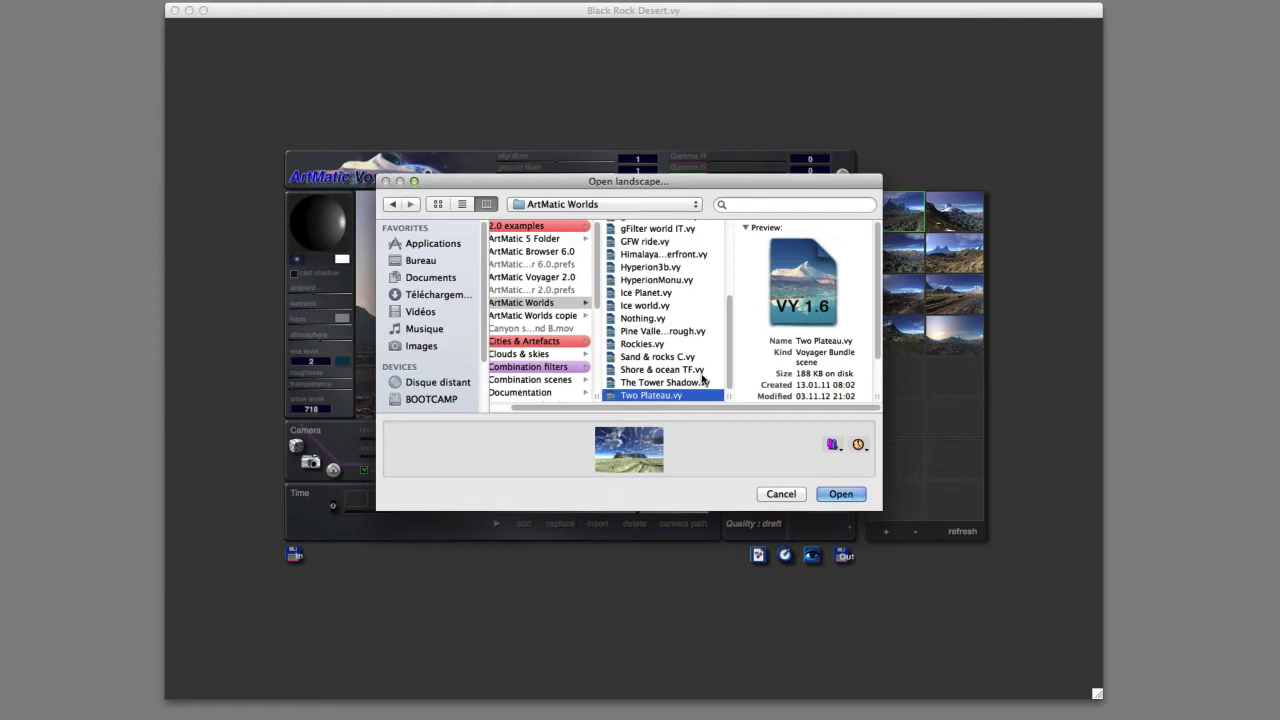
{"action": "left_click", "coordinate": [852, 502]}
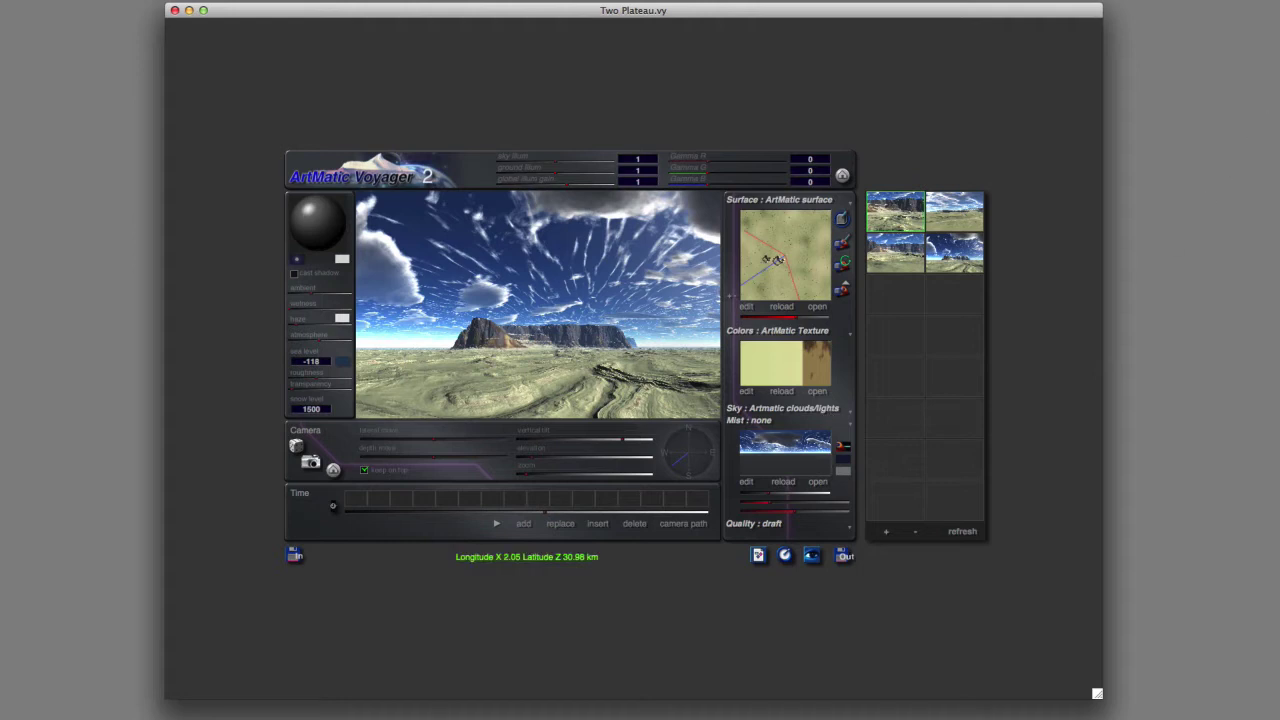
Switch to Finder and show the package contents of Two Plateau.vy as icons
{"action": "key", "text": "super+Tab"}
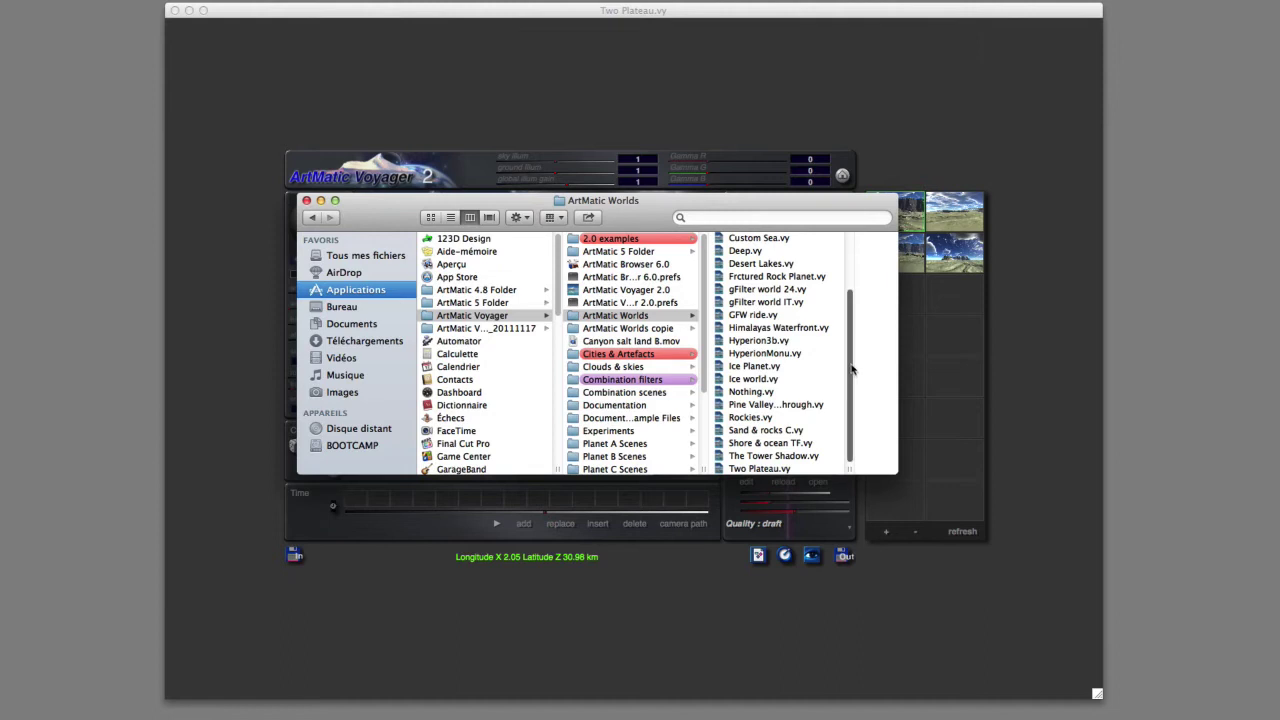
{"action": "right_click", "coordinate": [767, 474]}
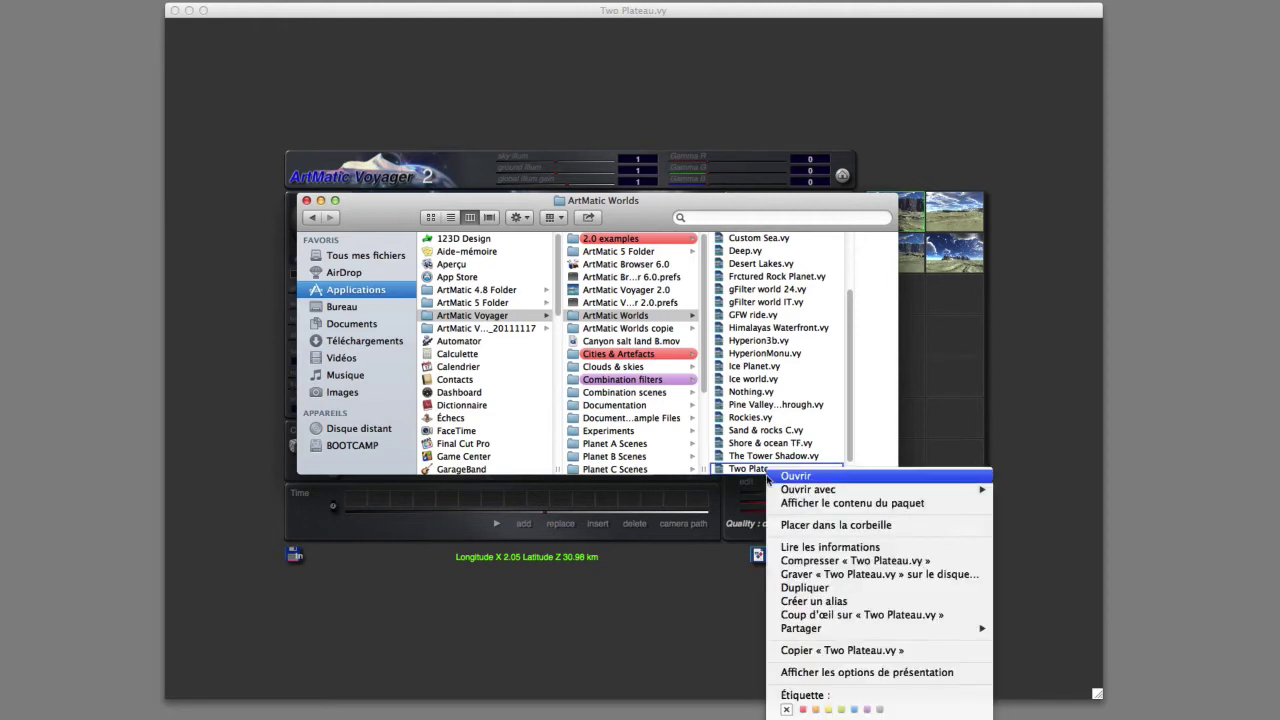
{"action": "left_click", "coordinate": [840, 505]}
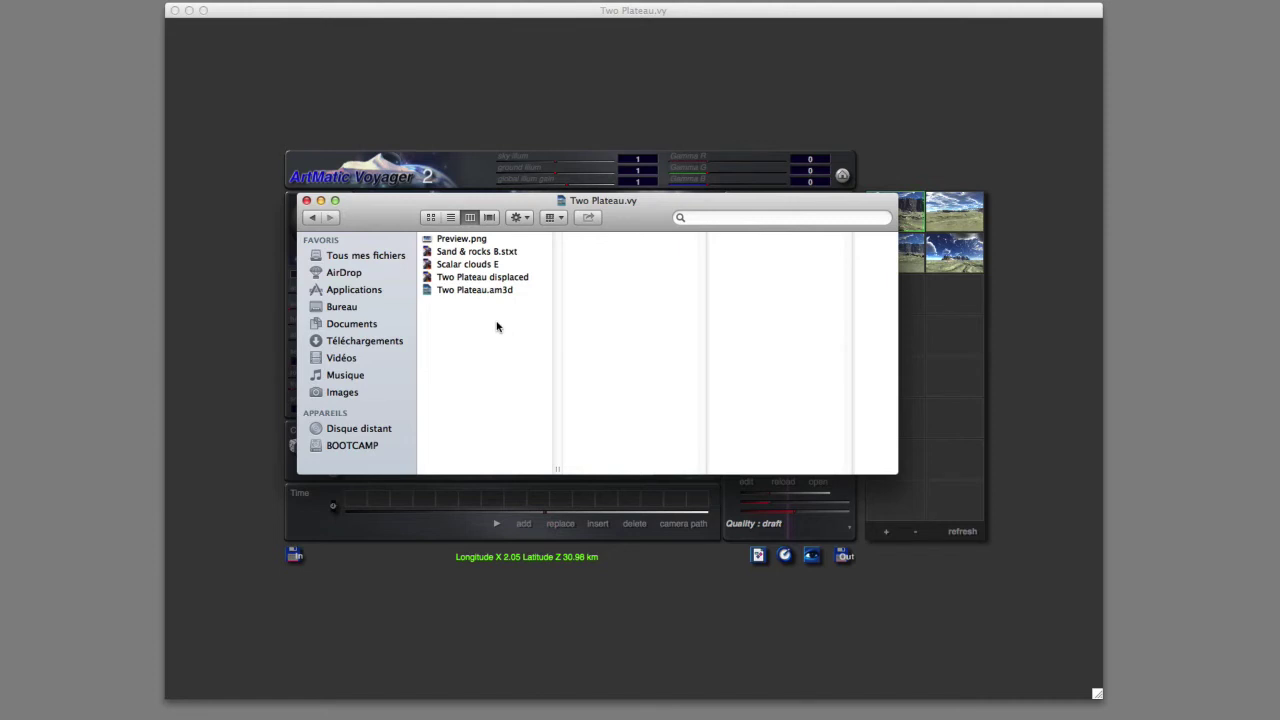
{"action": "key", "text": "super+1"}
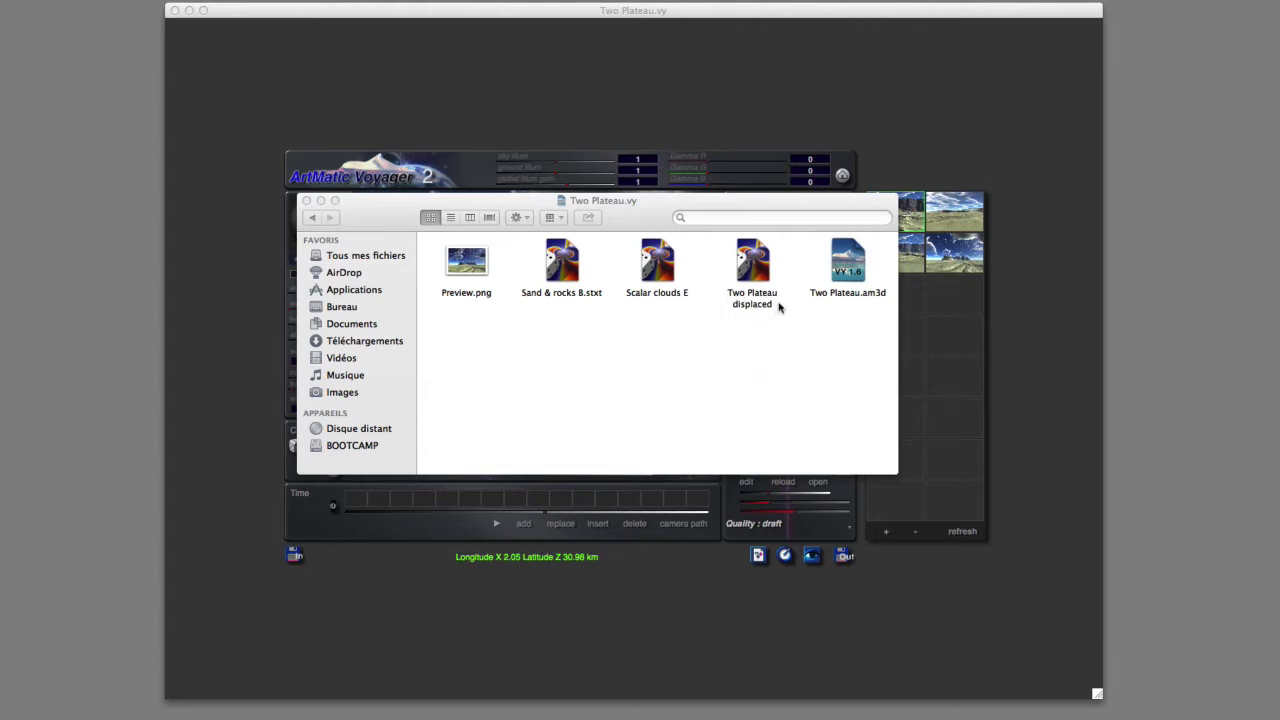
View the bundle's Two Plateau displaced, Scalar clouds E and Sand & rocks B.stxt files in ArtMatic, and close the Finder window
{"action": "double_click", "coordinate": [752, 262]}
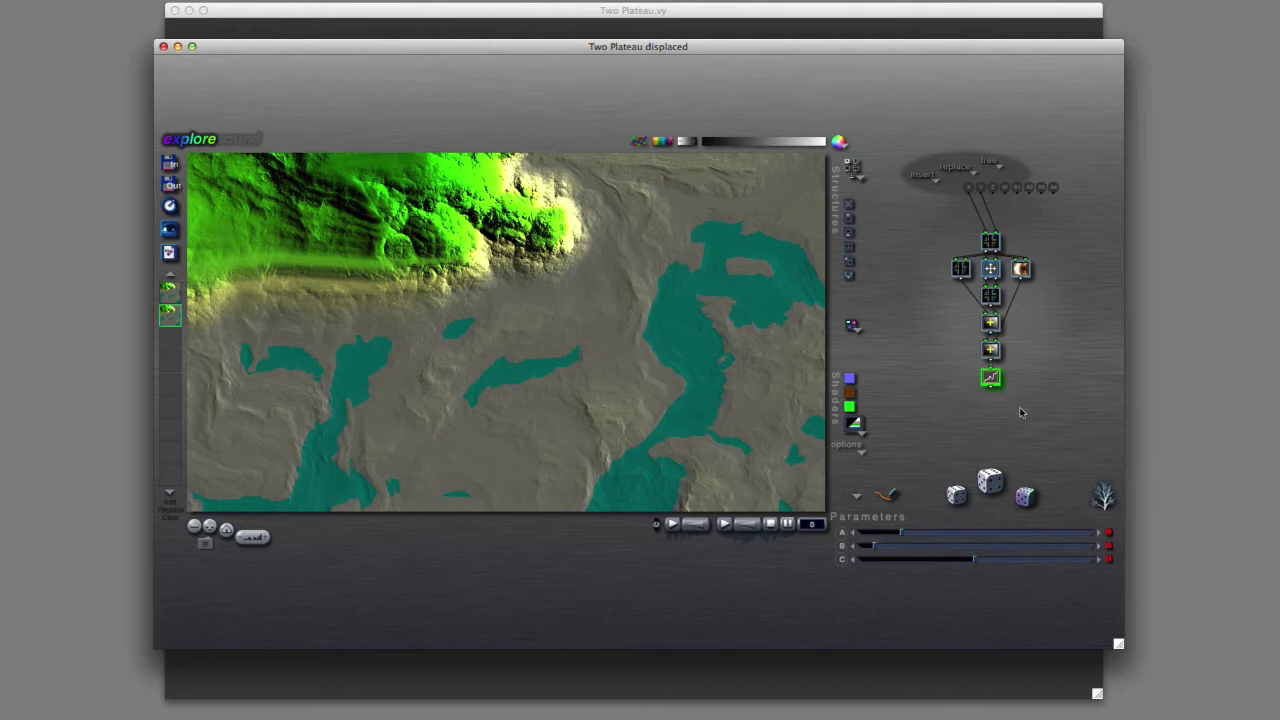
{"action": "left_click", "coordinate": [1260, 112]}
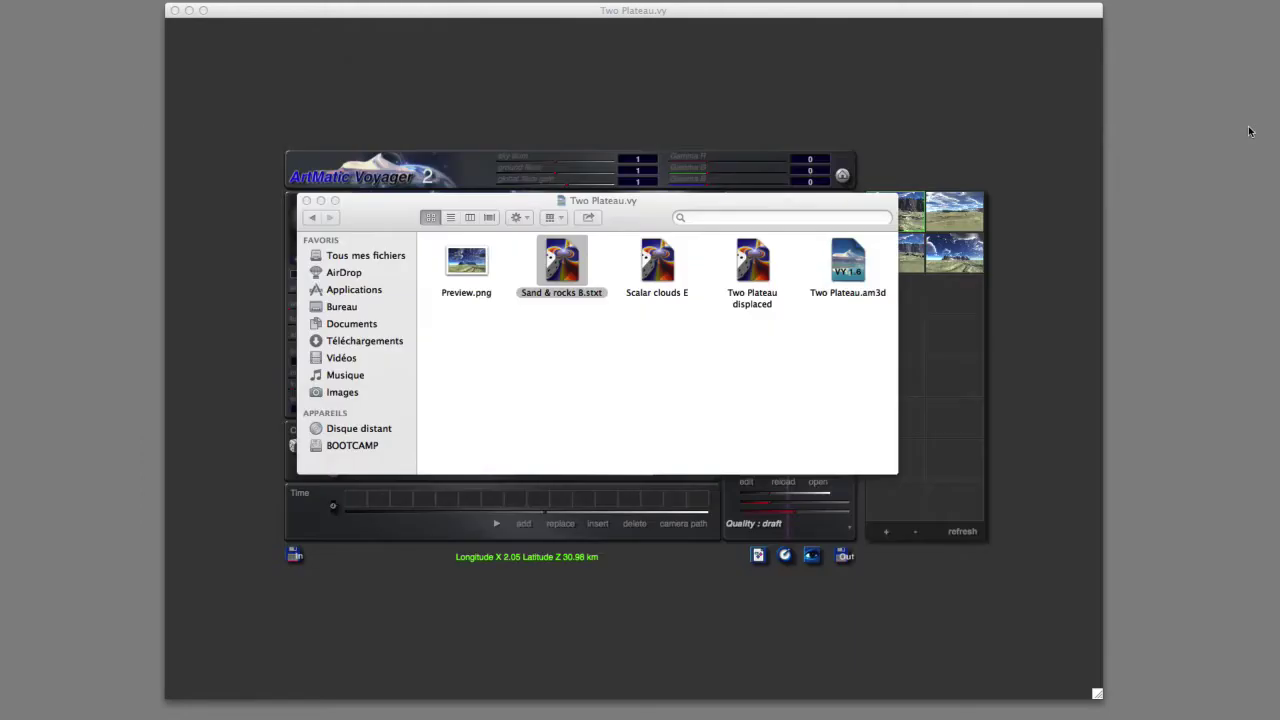
{"action": "double_click", "coordinate": [664, 268]}
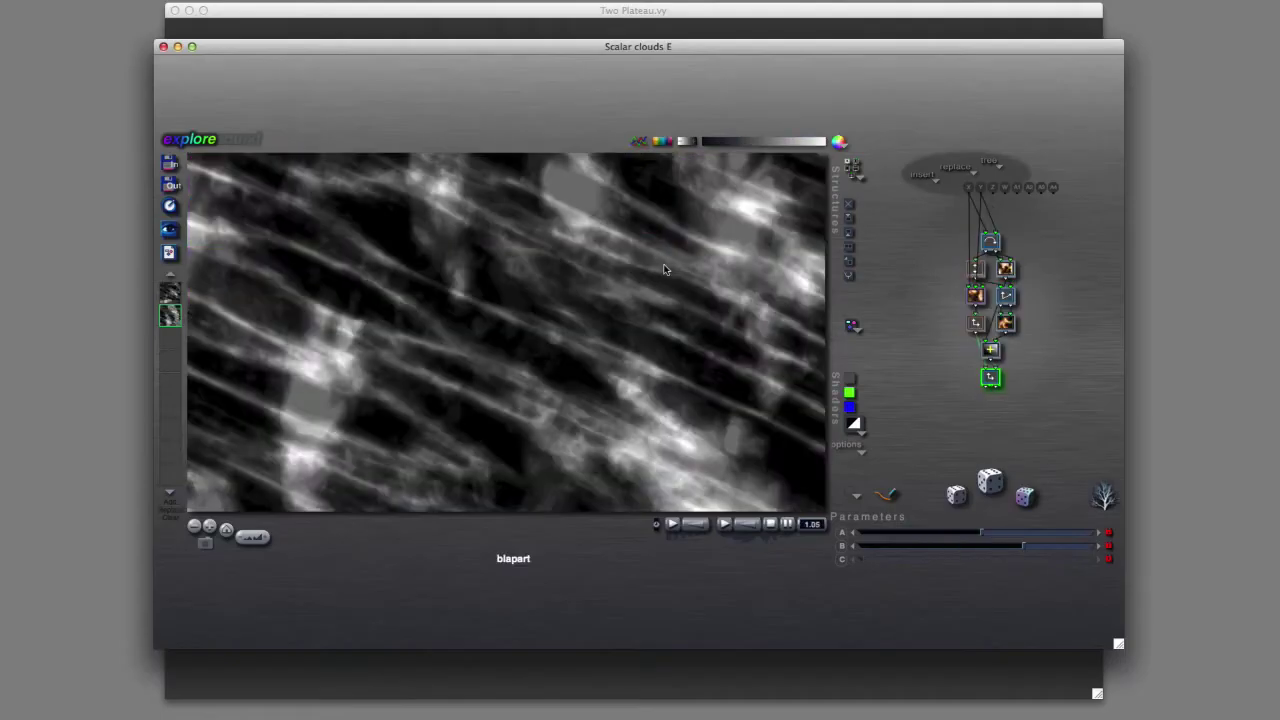
{"action": "left_click", "coordinate": [164, 47]}
{"action": "double_click", "coordinate": [564, 265]}
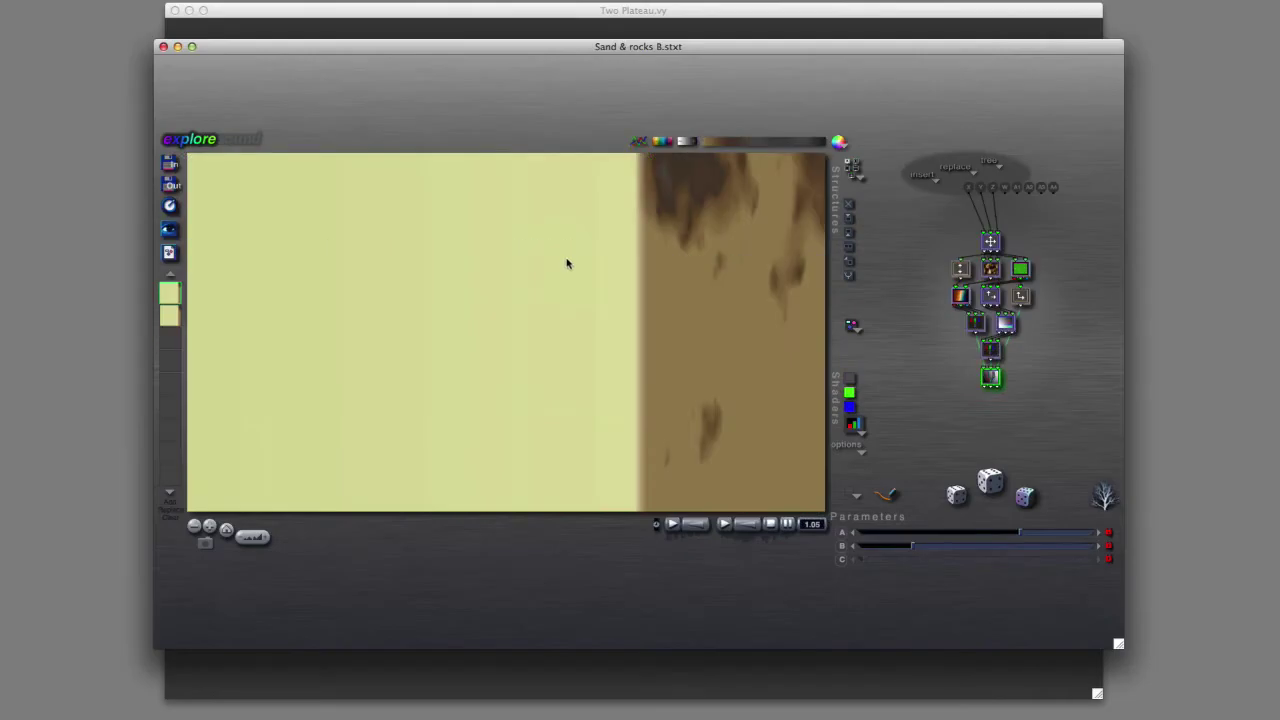
{"action": "left_click", "coordinate": [164, 47]}
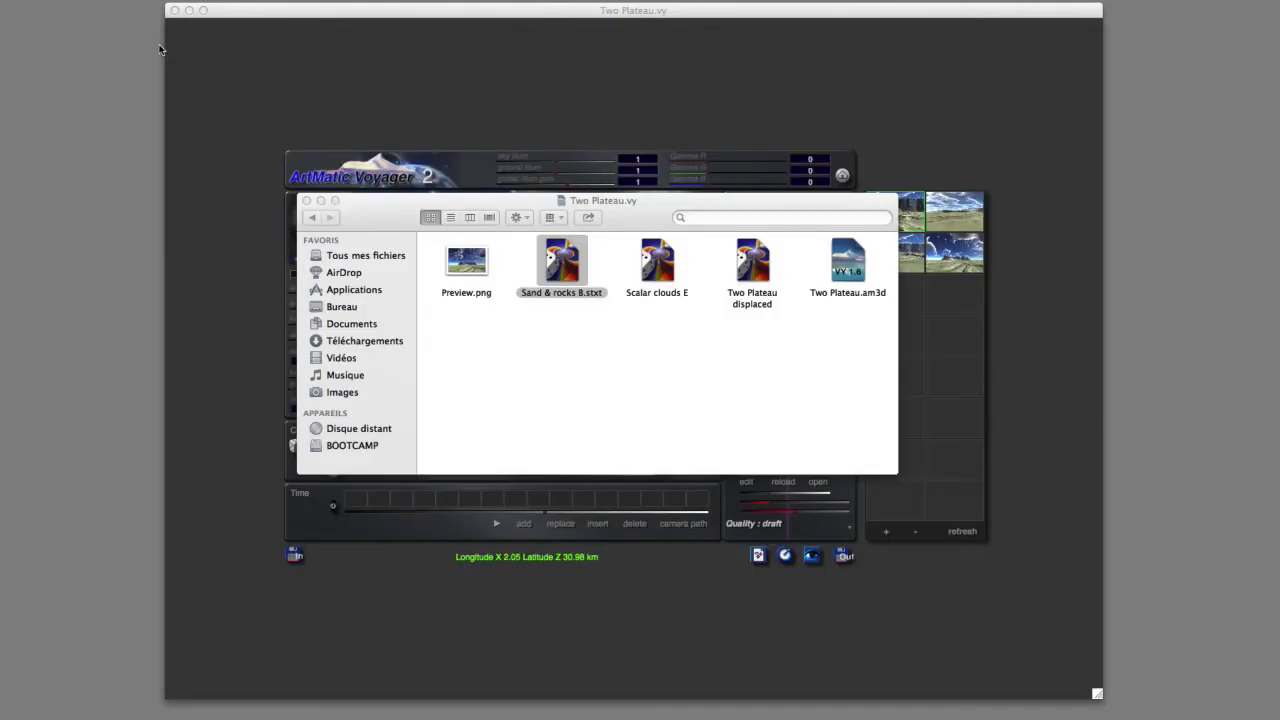
{"action": "left_click", "coordinate": [307, 201]}
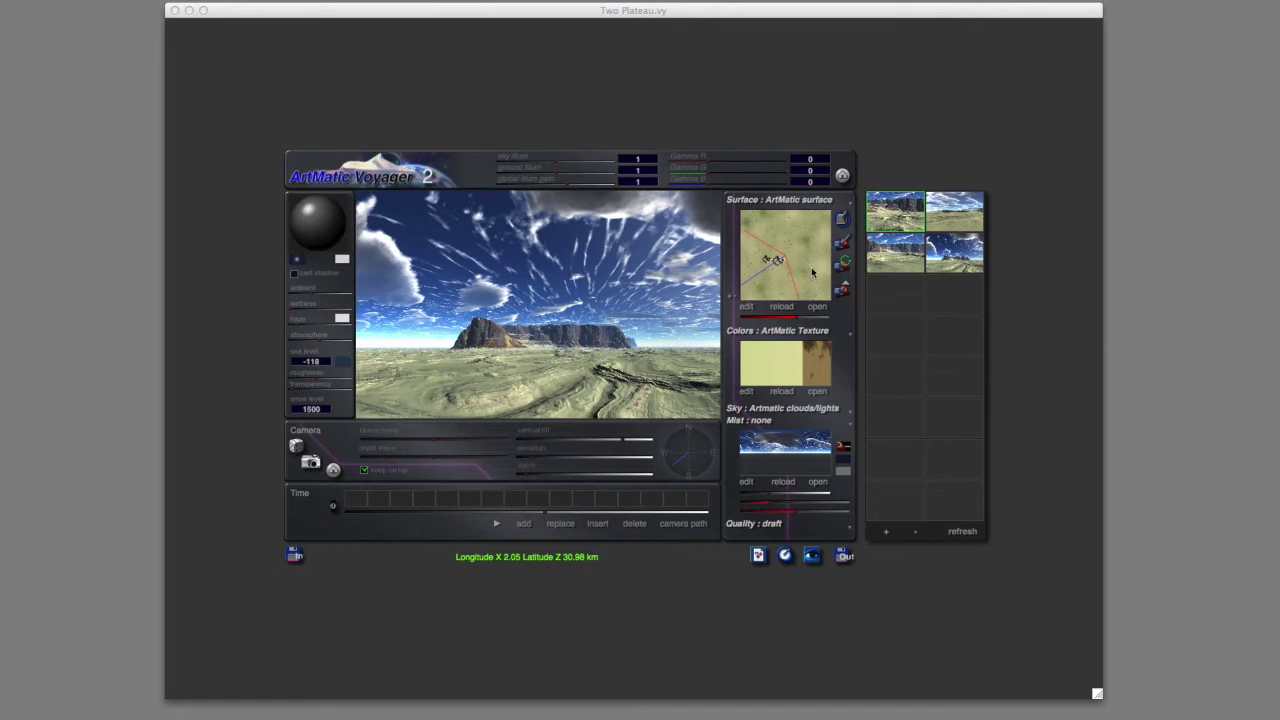
Open the Two Plateau scene's surface system in ArtMatic from within Voyager, view it and close it
{"action": "left_click", "coordinate": [750, 310]}
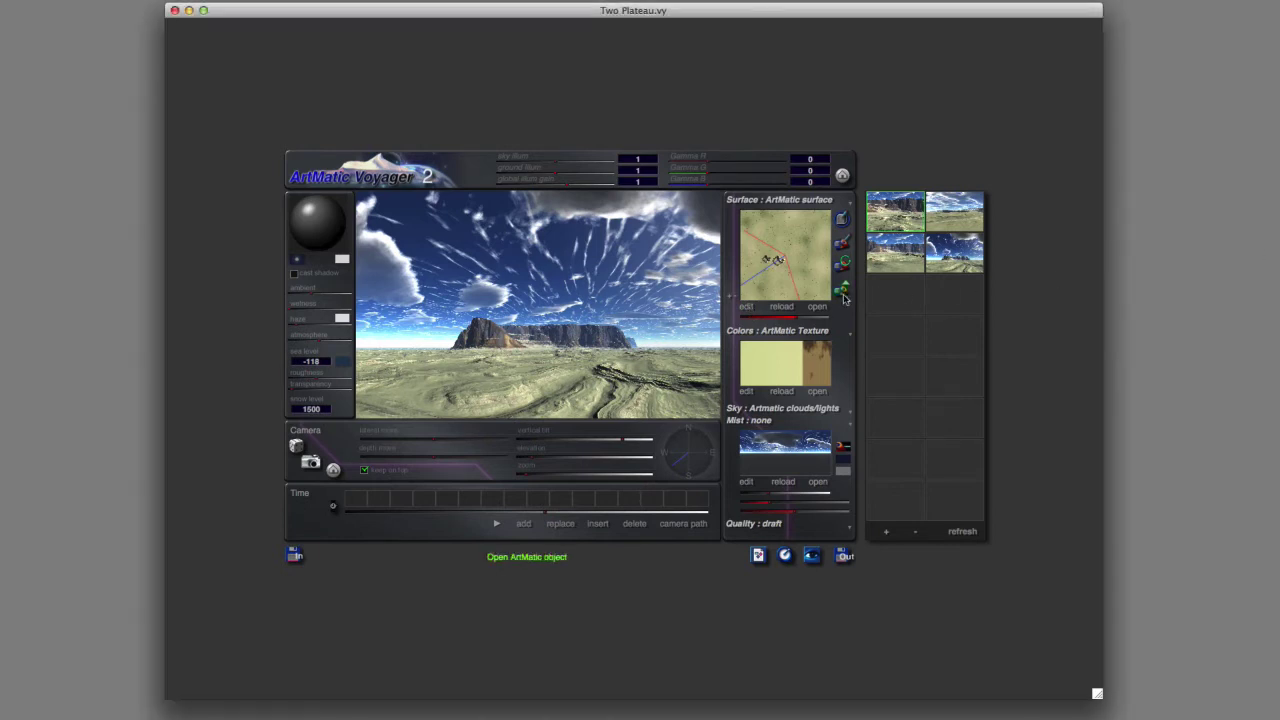
{"action": "left_click", "coordinate": [745, 308]}
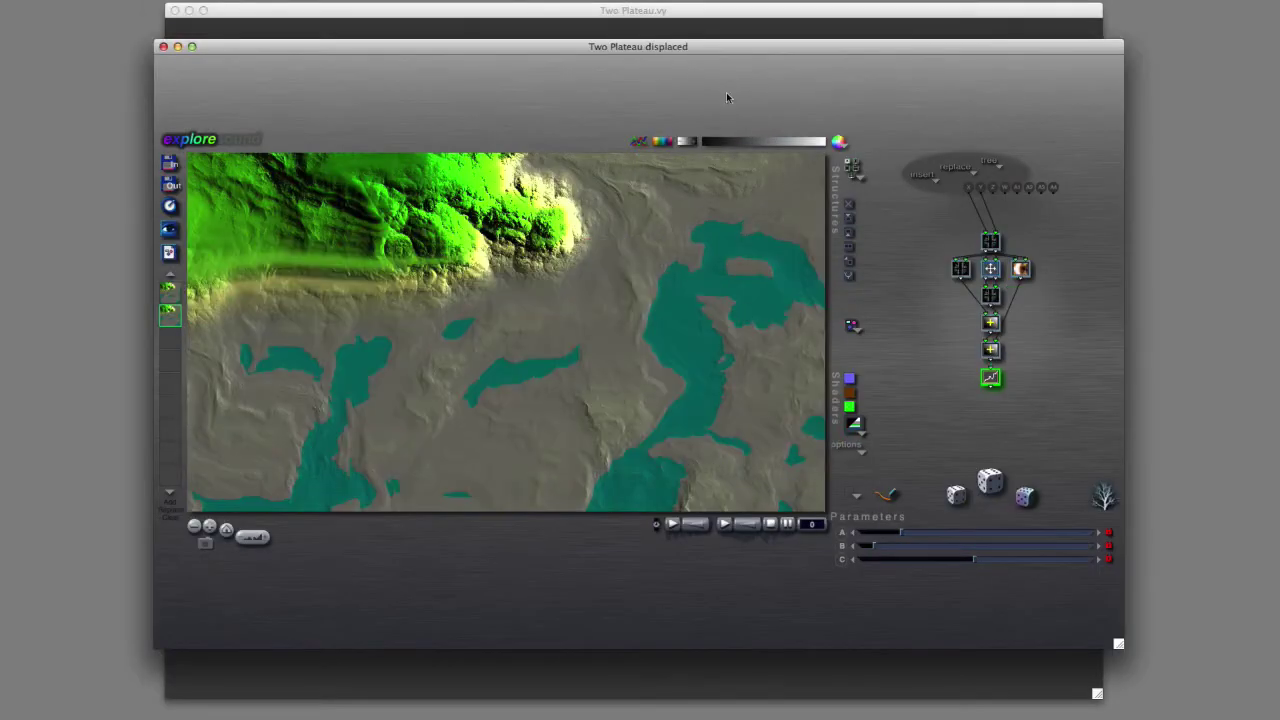
{"action": "left_click", "coordinate": [163, 46]}
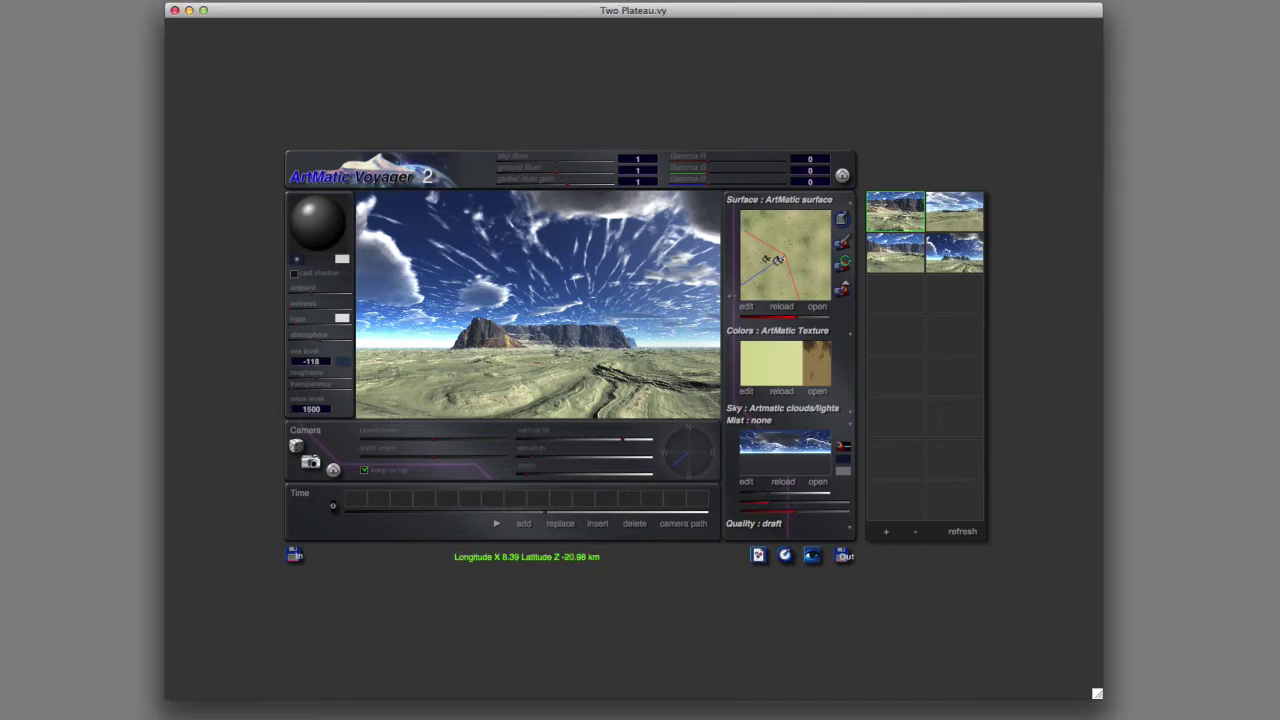
Open the Ice world.vy scene from the ArtMatic Worlds folder
{"action": "left_click", "coordinate": [295, 557]}
{"action": "left_click_drag", "start_coordinate": [656, 31], "coordinate": [649, 201]}
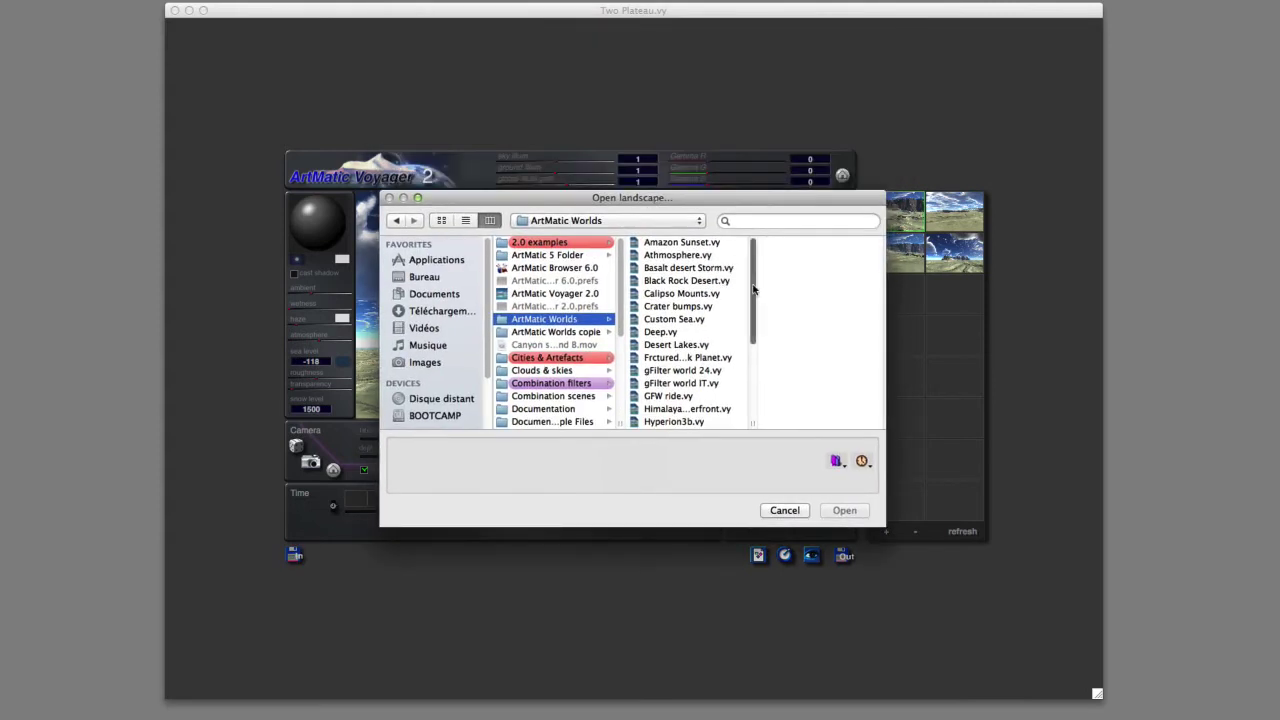
{"action": "left_click_drag", "start_coordinate": [756, 330], "coordinate": [748, 386]}
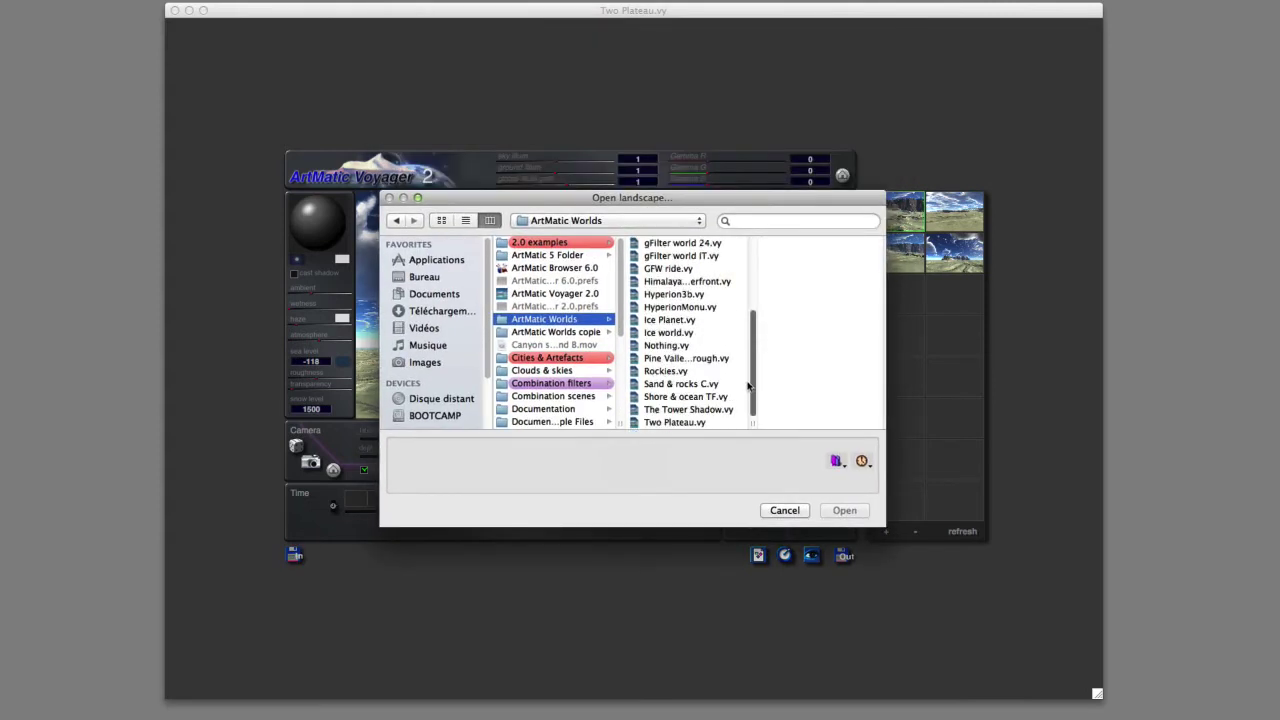
{"action": "left_click", "coordinate": [669, 336]}
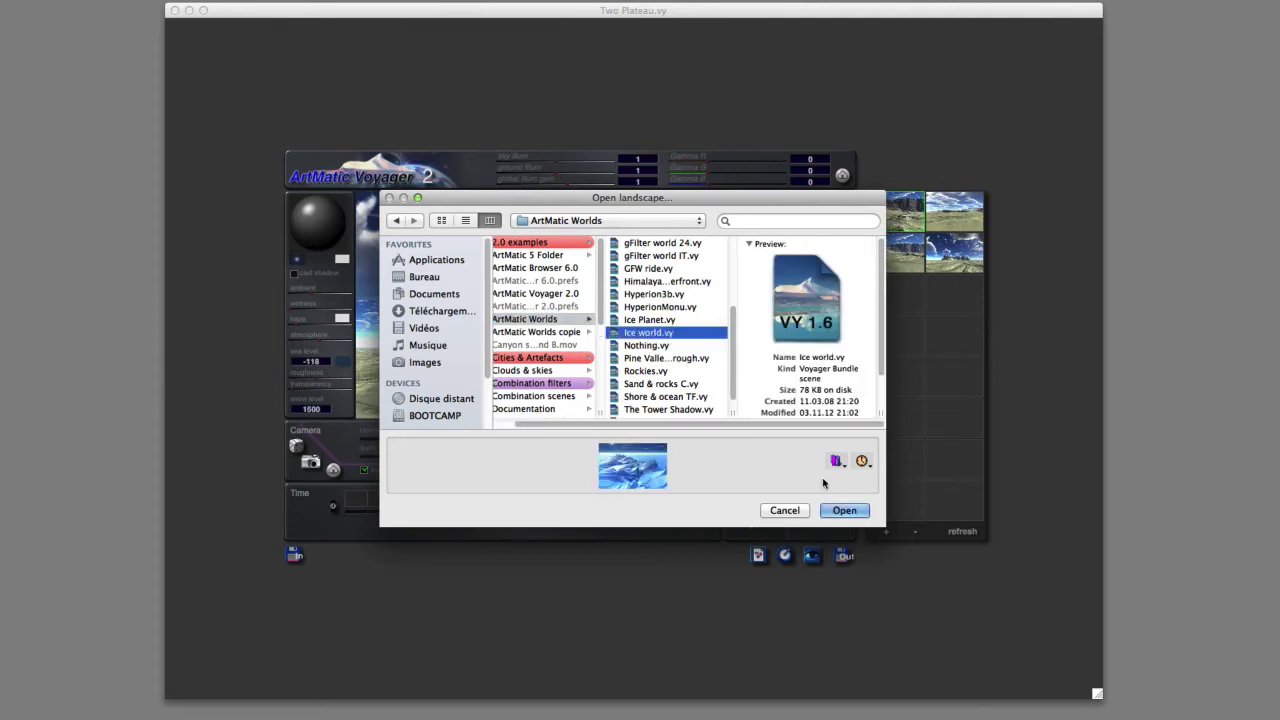
{"action": "left_click", "coordinate": [845, 511]}
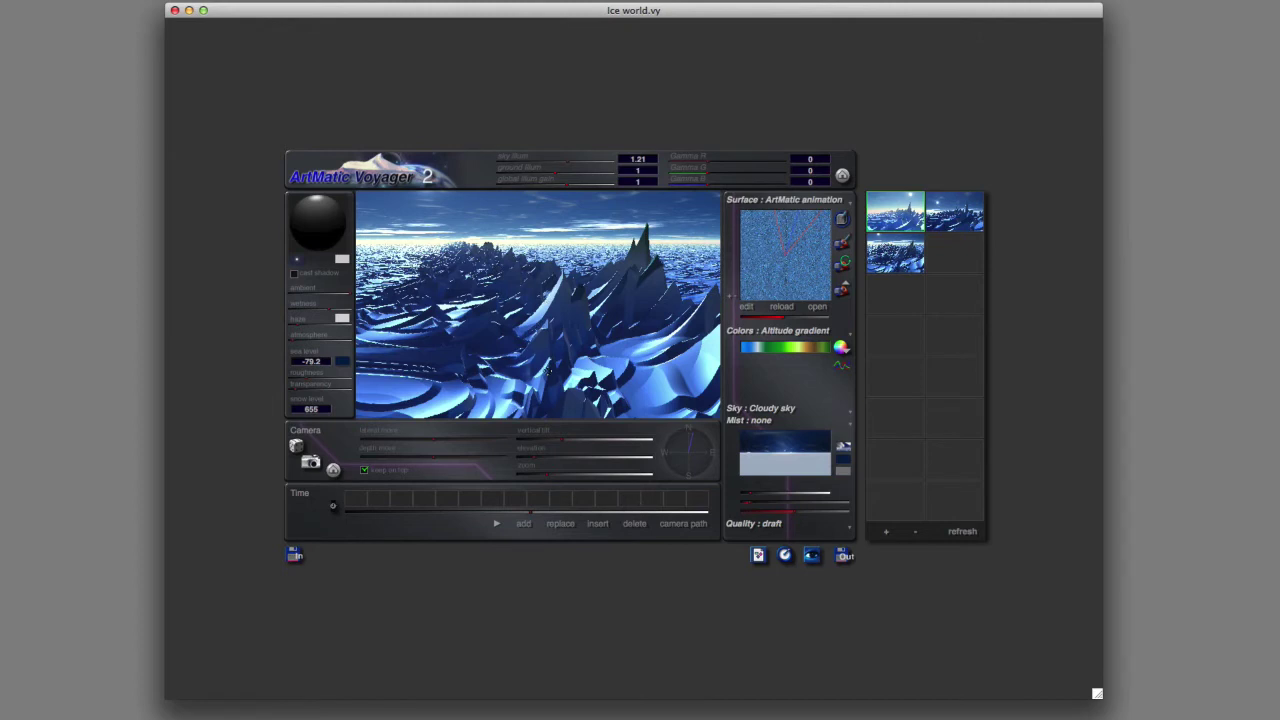
Preview the Ice world scene's animation and view its surface system in ArtMatic
{"action": "left_click", "coordinate": [496, 526]}
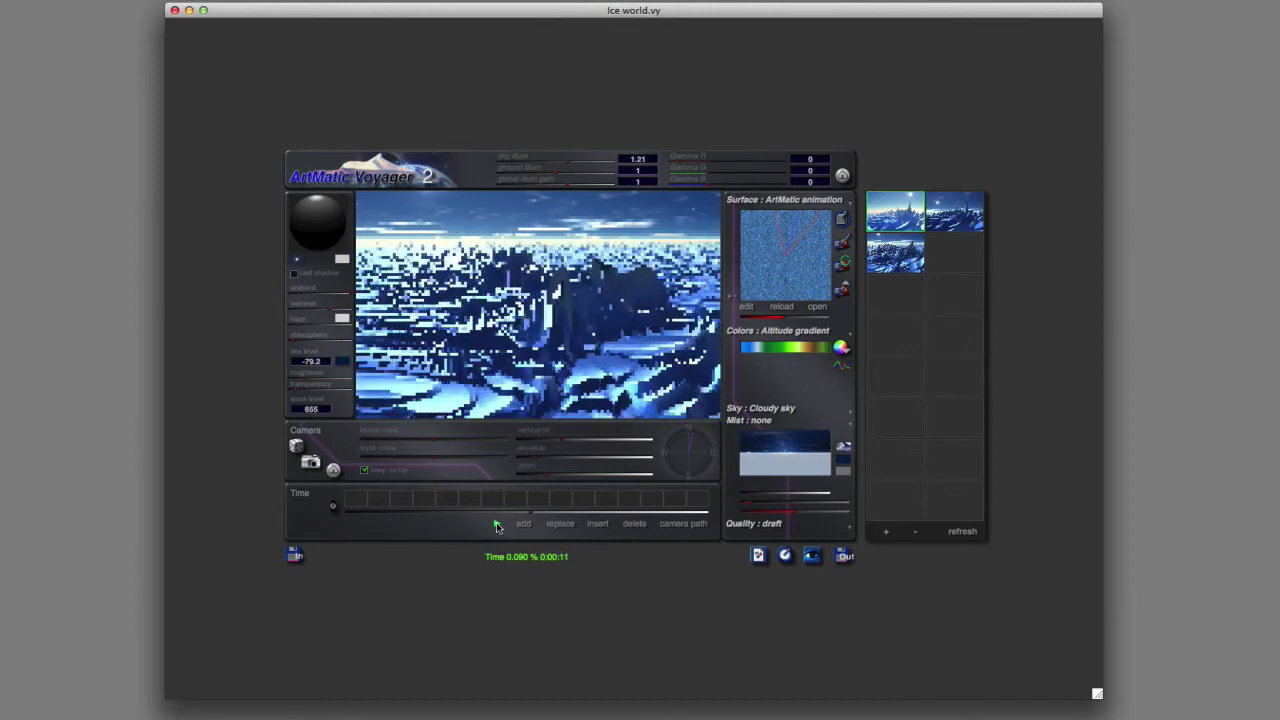
{"action": "left_click", "coordinate": [497, 526]}
{"action": "left_click", "coordinate": [748, 310]}
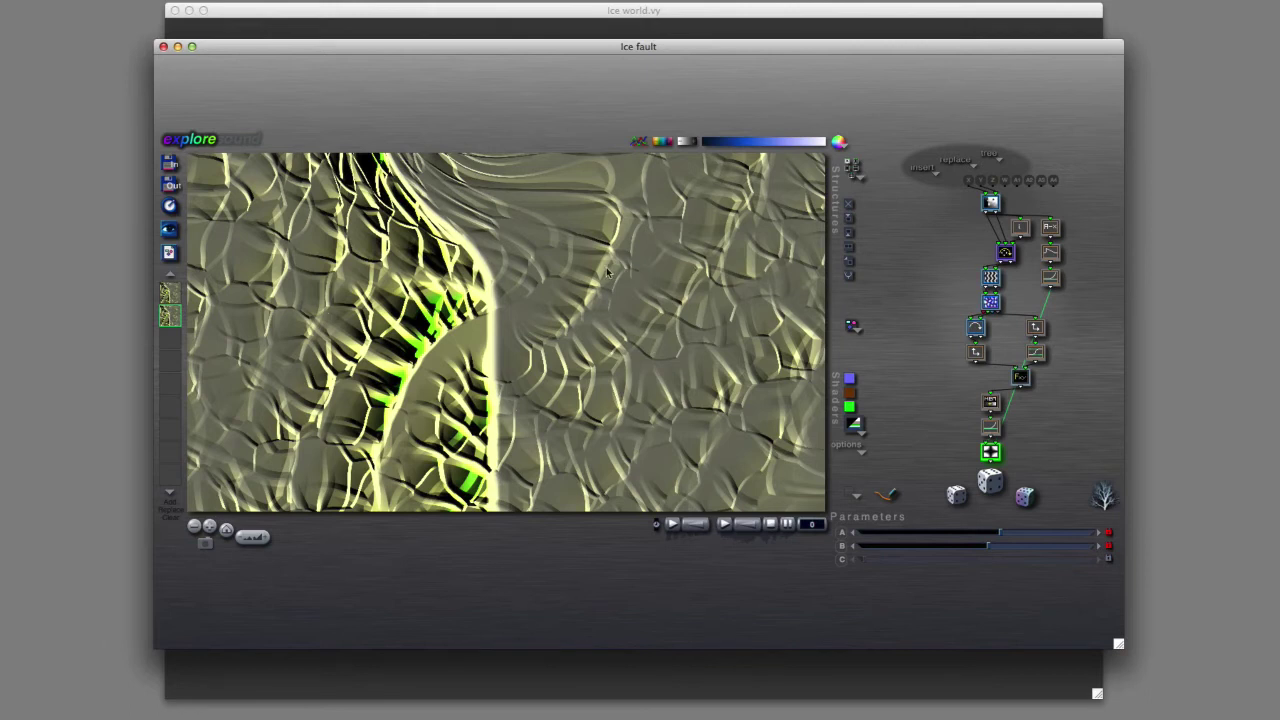
{"action": "key", "text": "space"}
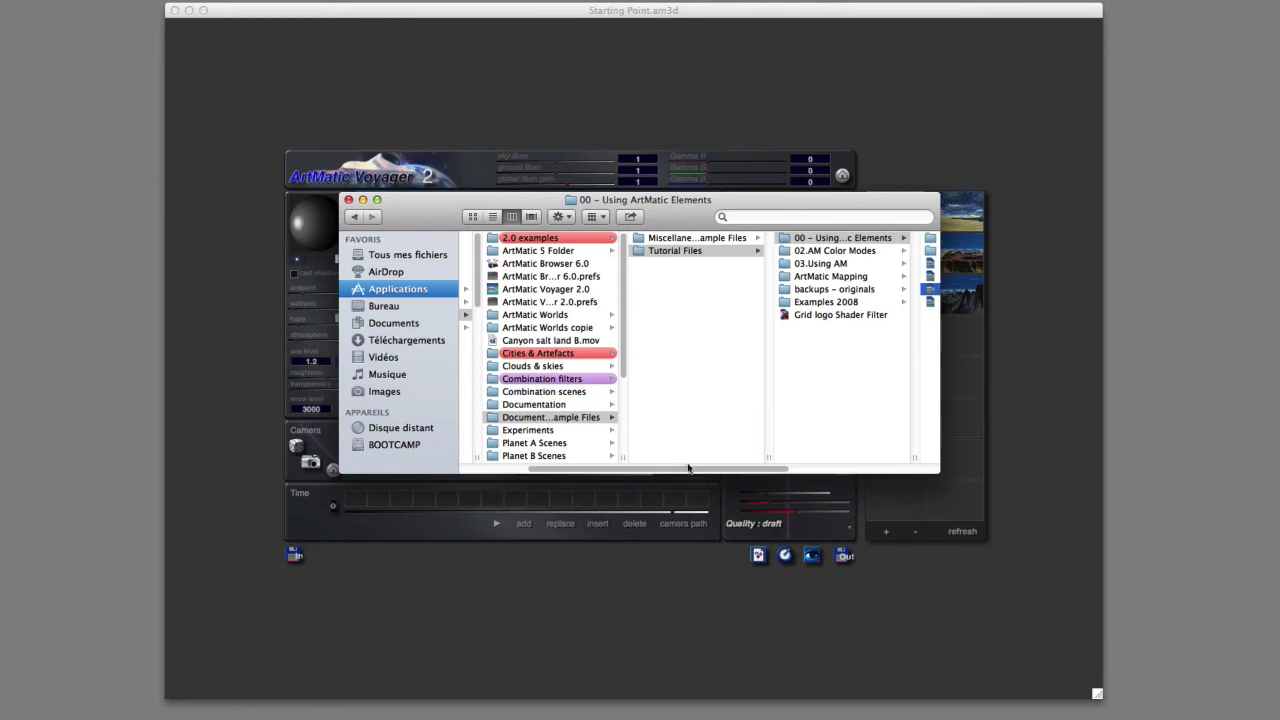
Duplicate Starting Point.am3d in the 00 - Using ArtMatic Elements folder and open the copy in Voyager
{"action": "left_click_drag", "start_coordinate": [688, 472], "coordinate": [696, 469]}
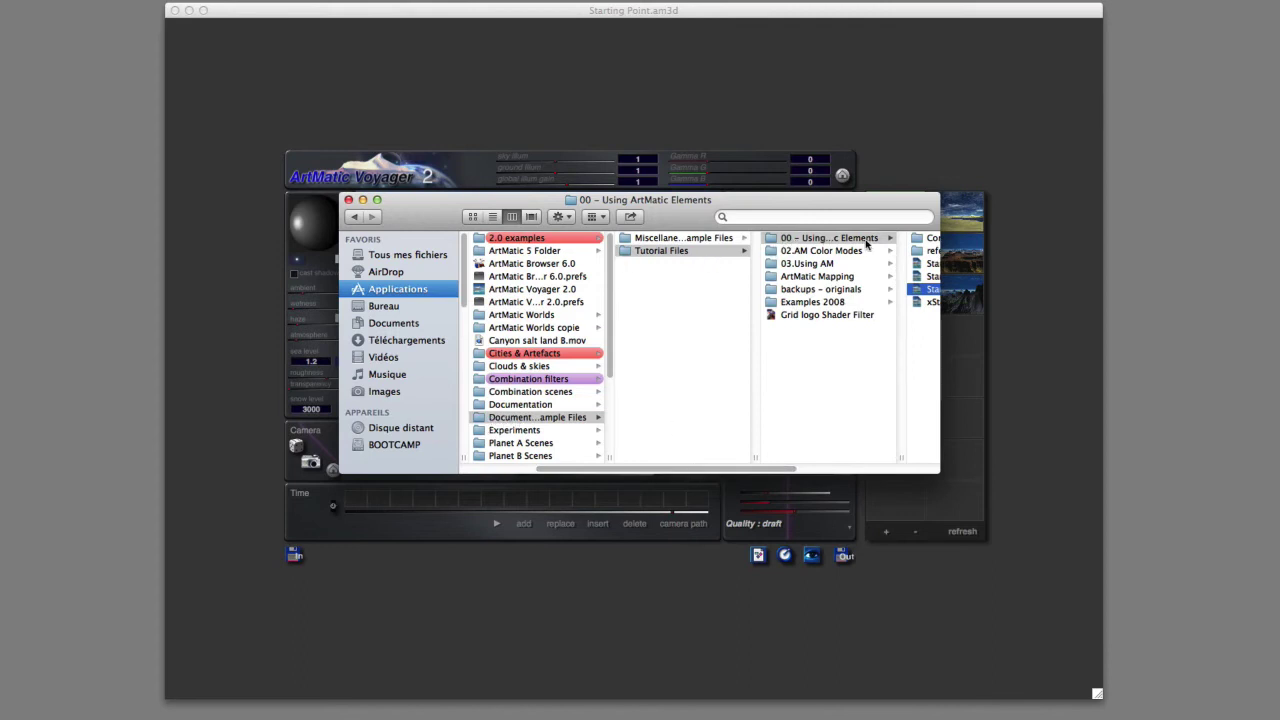
{"action": "left_click_drag", "start_coordinate": [902, 456], "coordinate": [921, 455]}
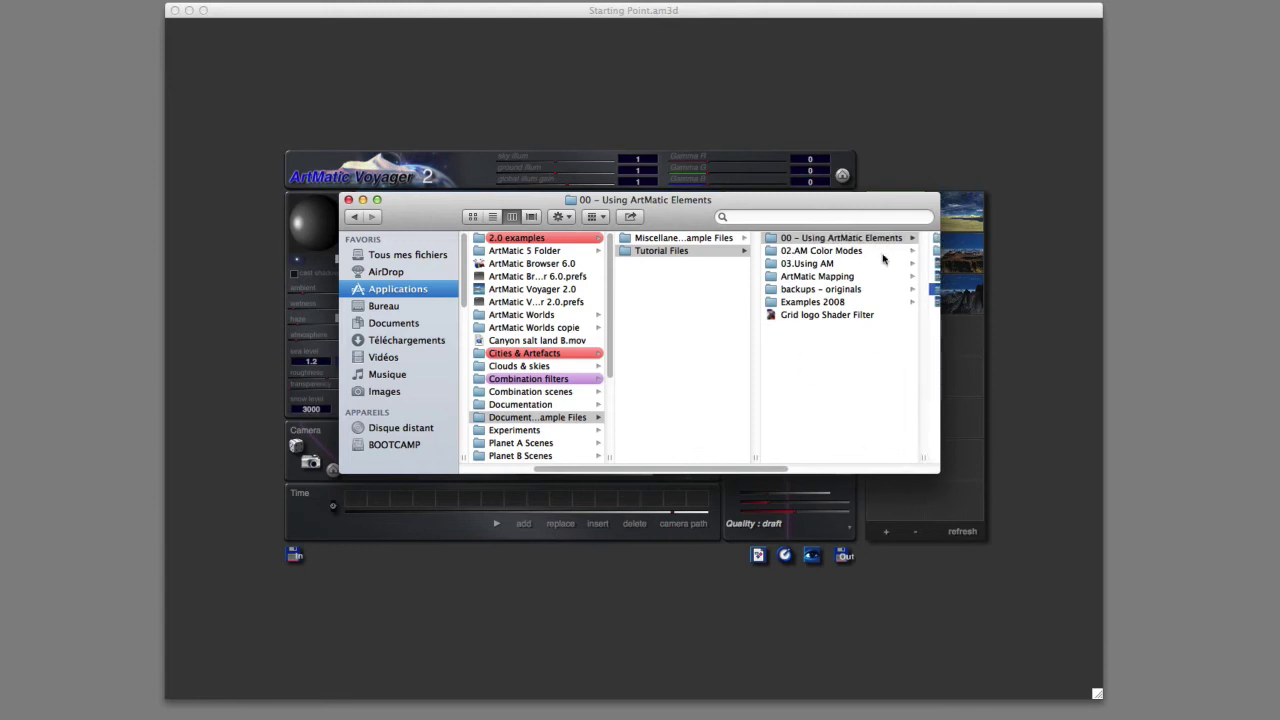
{"action": "left_click_drag", "start_coordinate": [746, 470], "coordinate": [850, 472]}
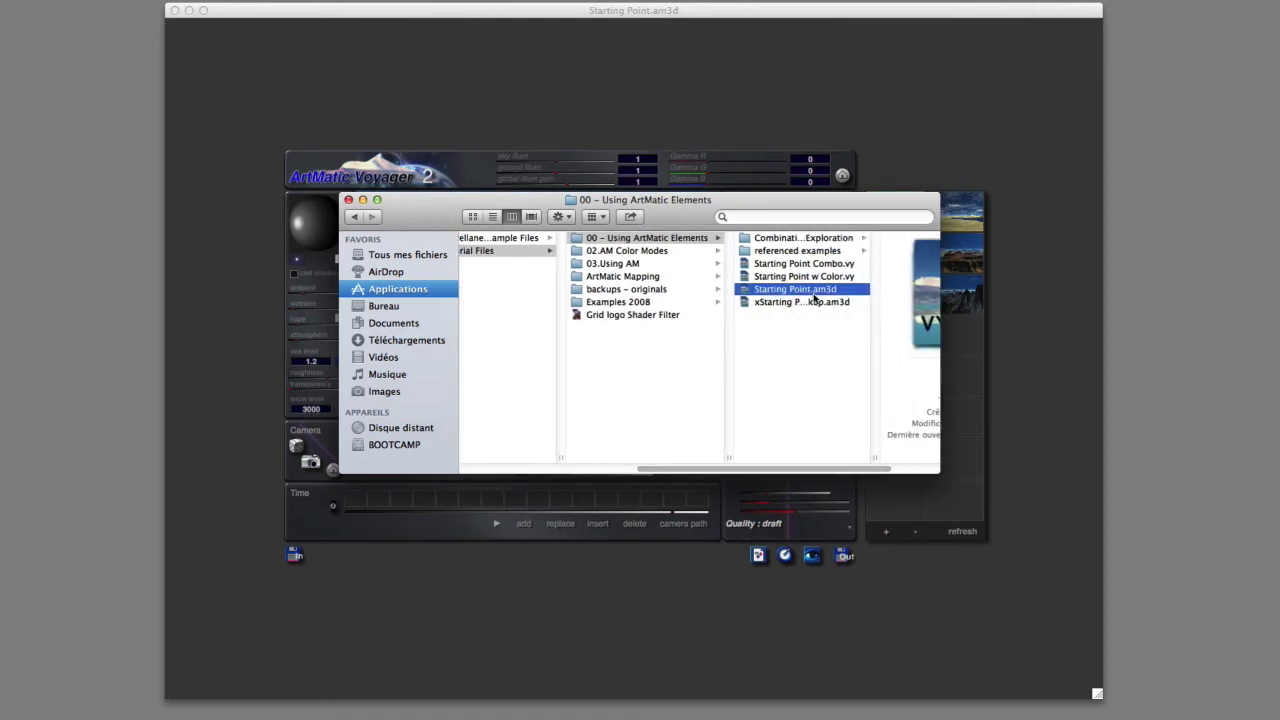
{"action": "right_click", "coordinate": [777, 292]}
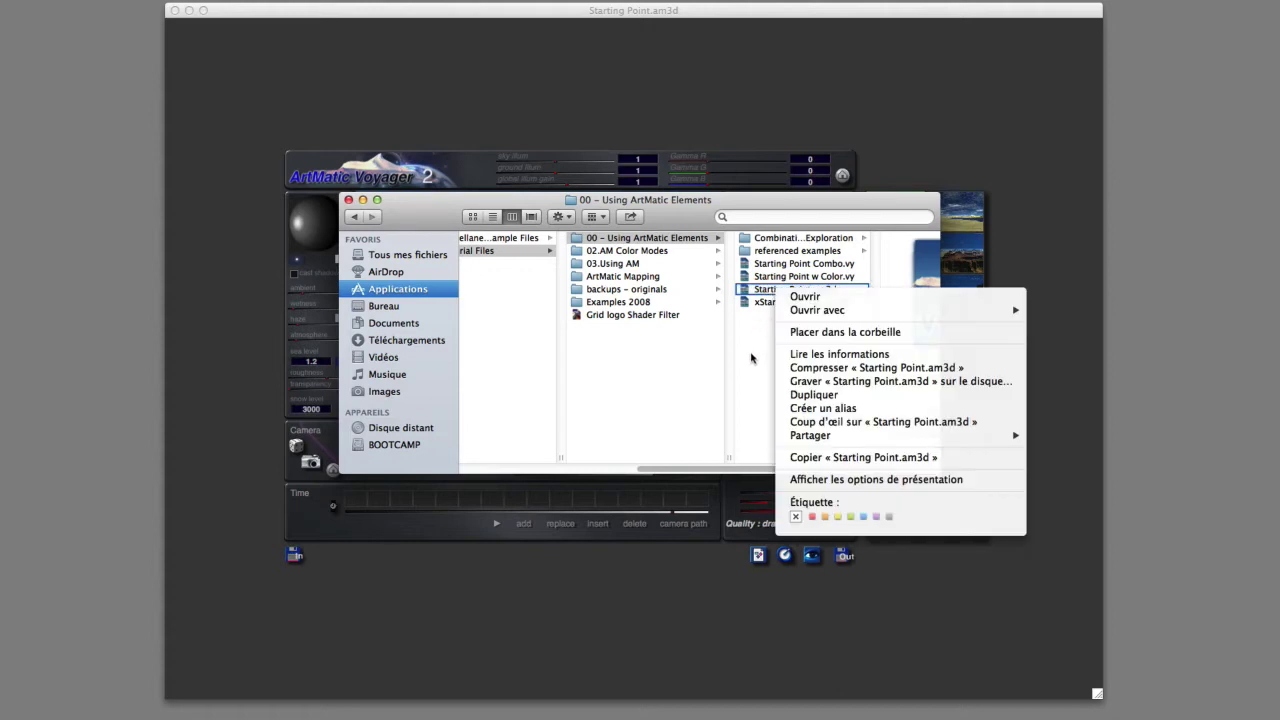
{"action": "left_click", "coordinate": [806, 397]}
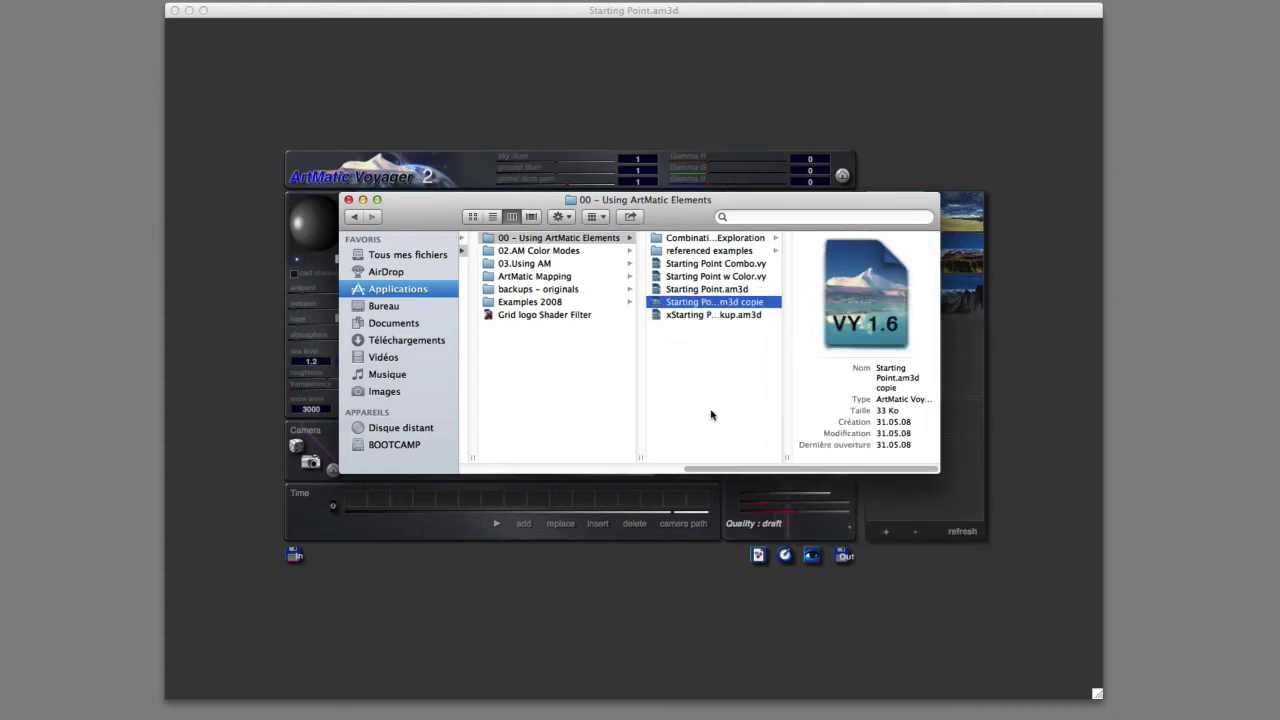
{"action": "left_click", "coordinate": [706, 306]}
{"action": "left_click", "coordinate": [723, 351]}
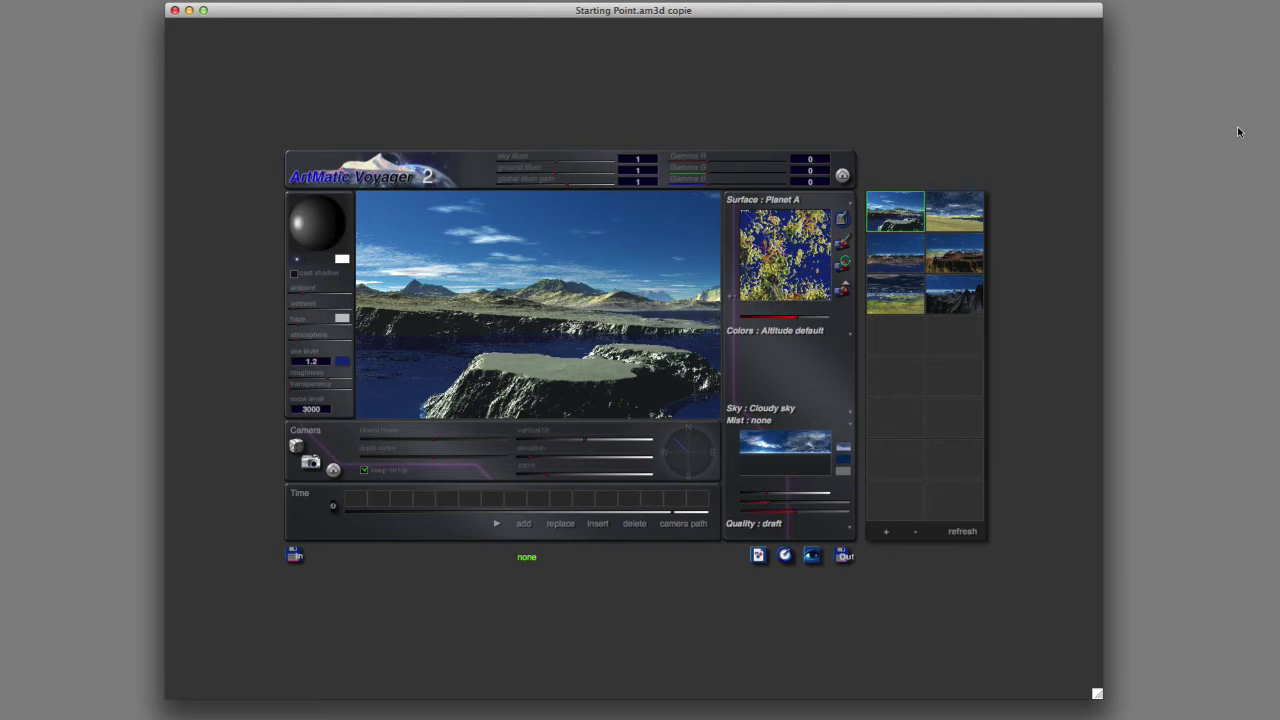
Turn the camera slightly and change the scene's sky type from Cloudy sky to Artmatic 360
{"action": "key", "text": "Left"}
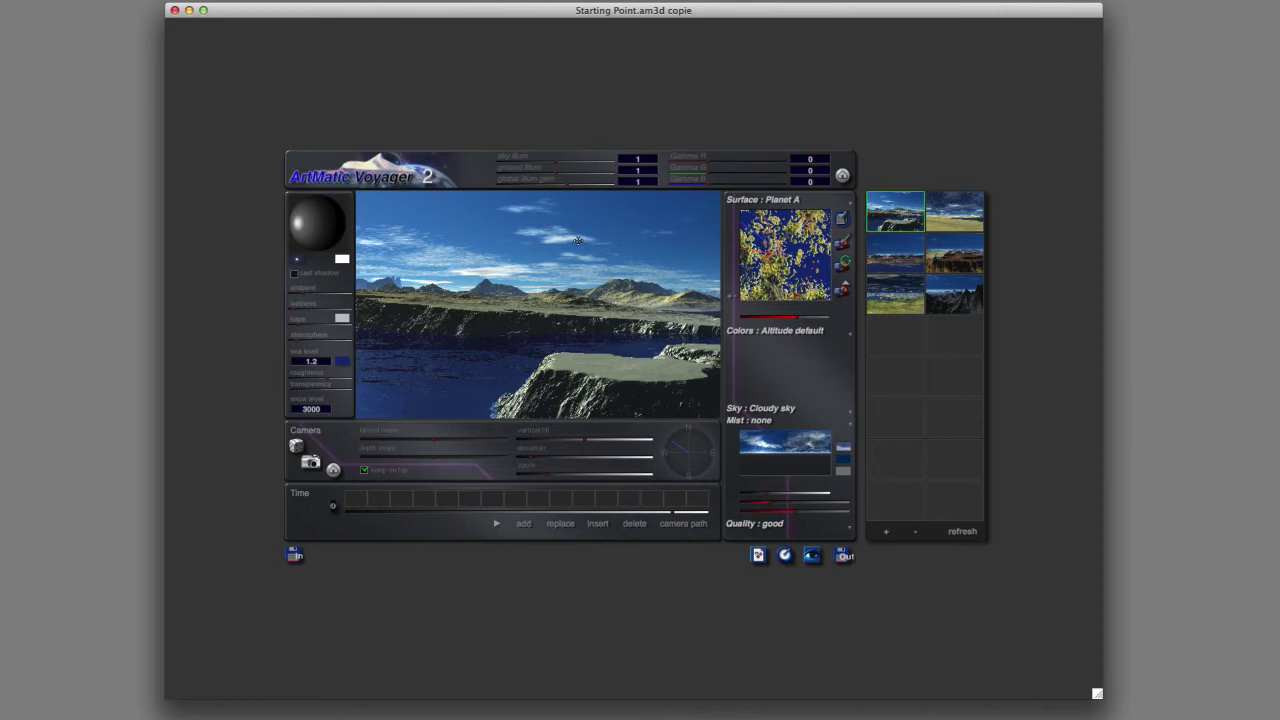
{"action": "left_click", "coordinate": [776, 411]}
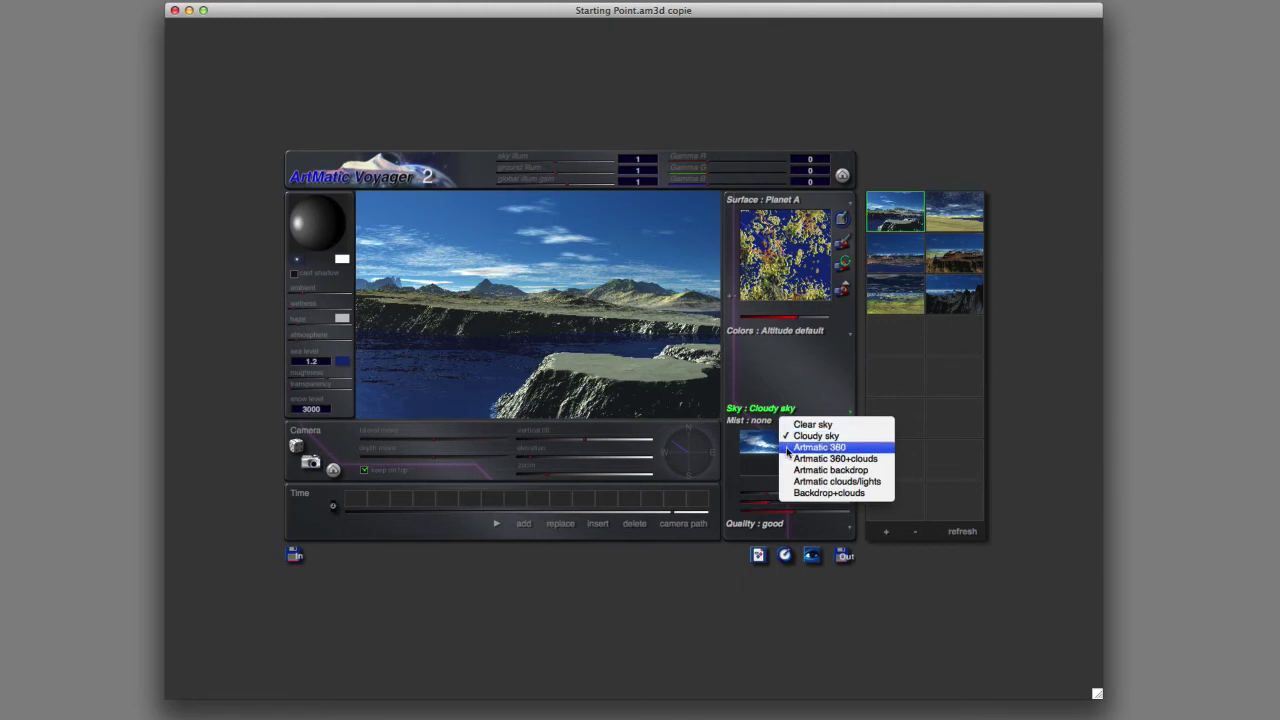
{"action": "left_click", "coordinate": [788, 448]}
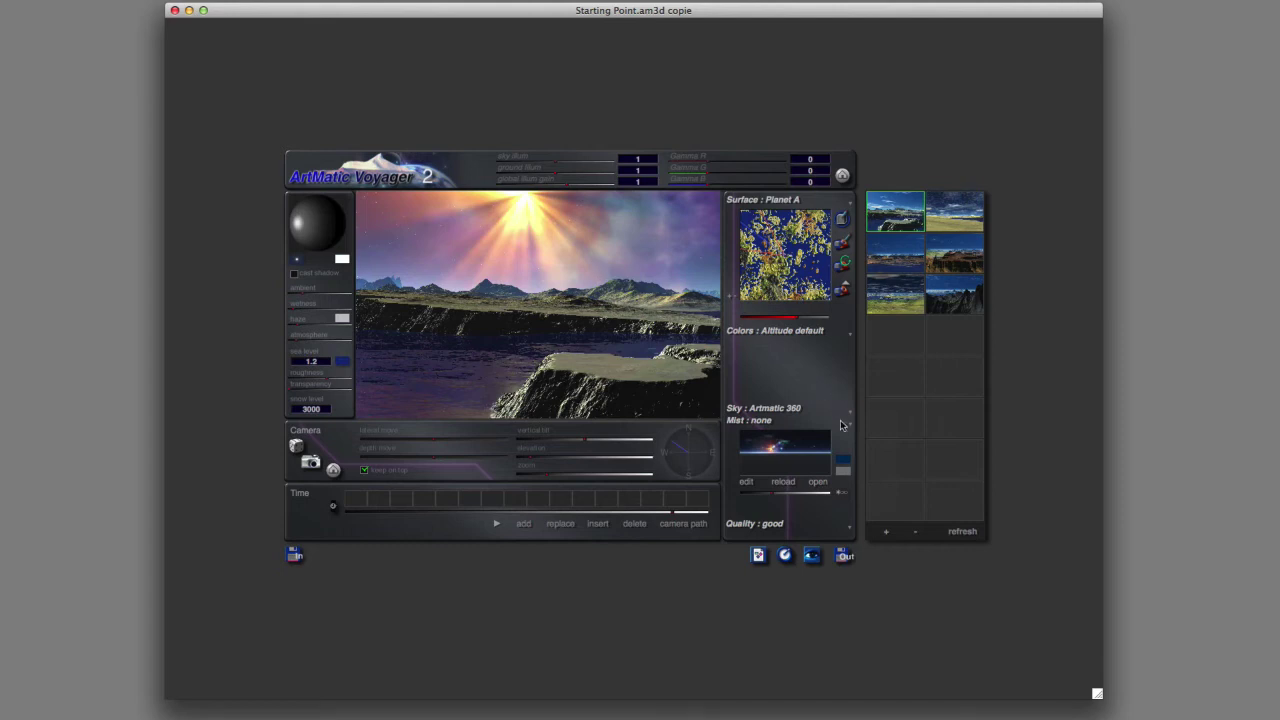
View the ArtMatic system files available for the sky and leave without loading one
{"action": "left_click", "coordinate": [818, 484]}
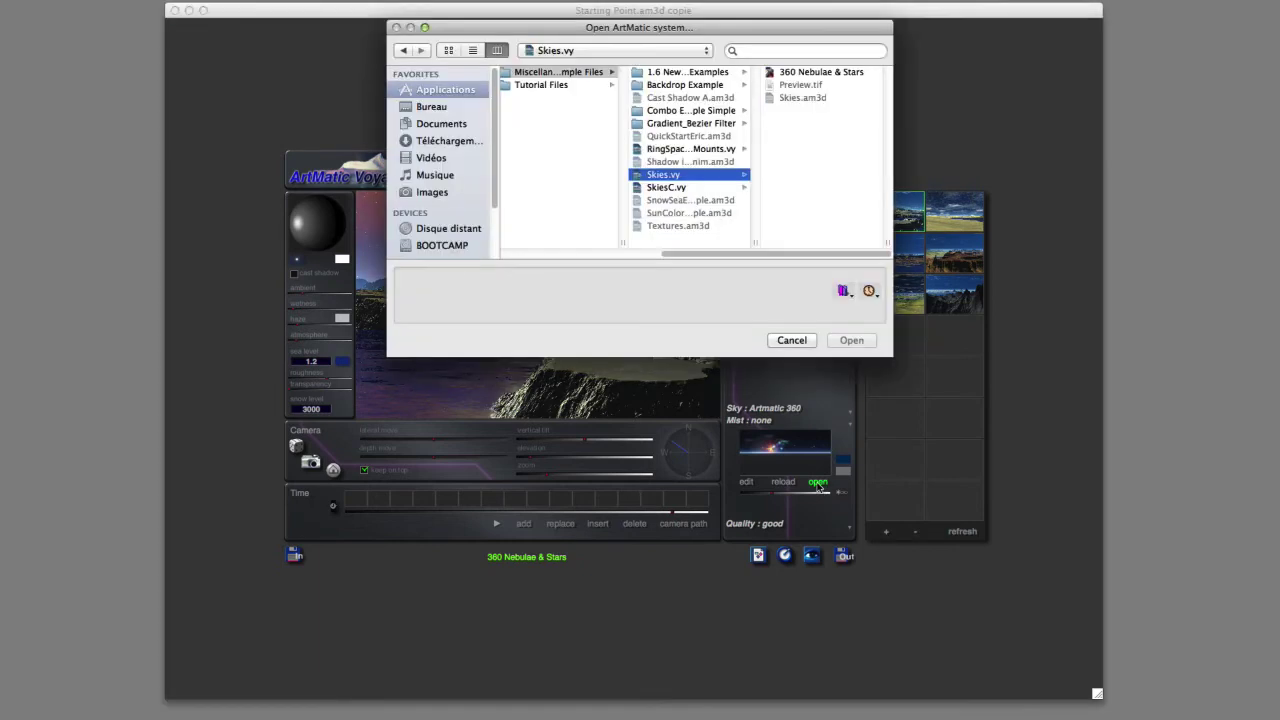
{"action": "left_click_drag", "start_coordinate": [557, 39], "coordinate": [568, 227]}
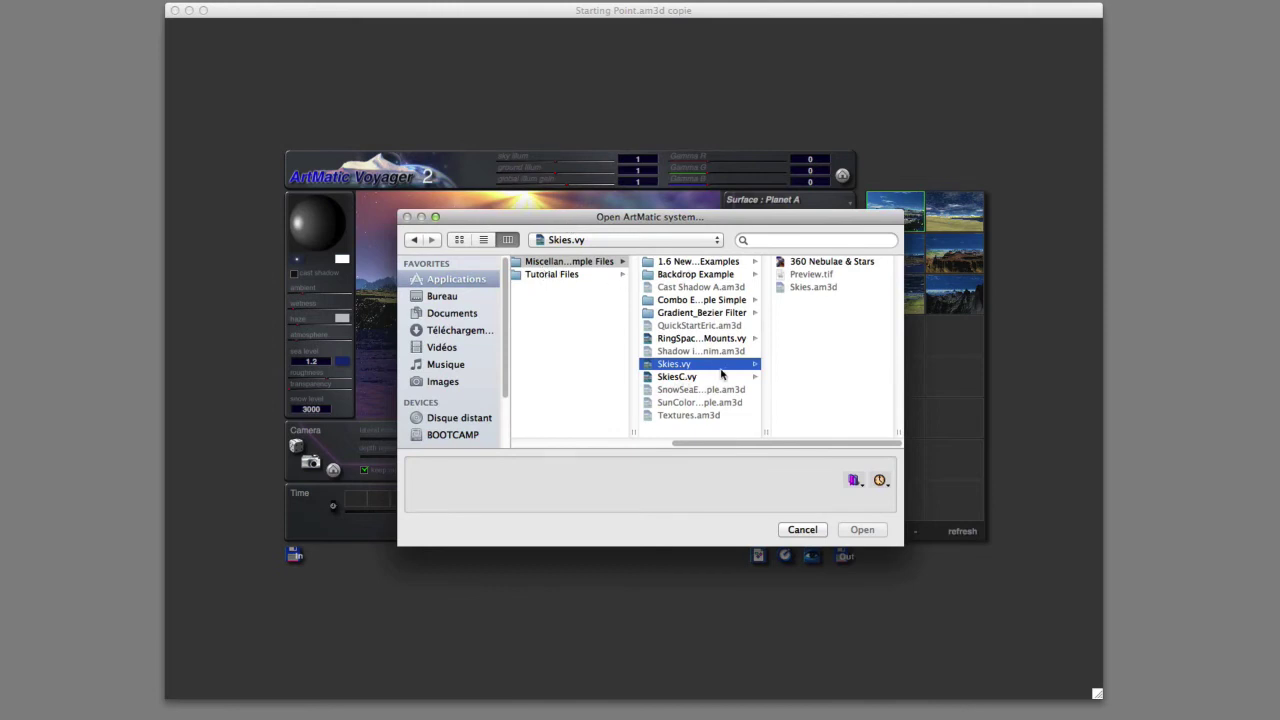
{"action": "left_click", "coordinate": [812, 530]}
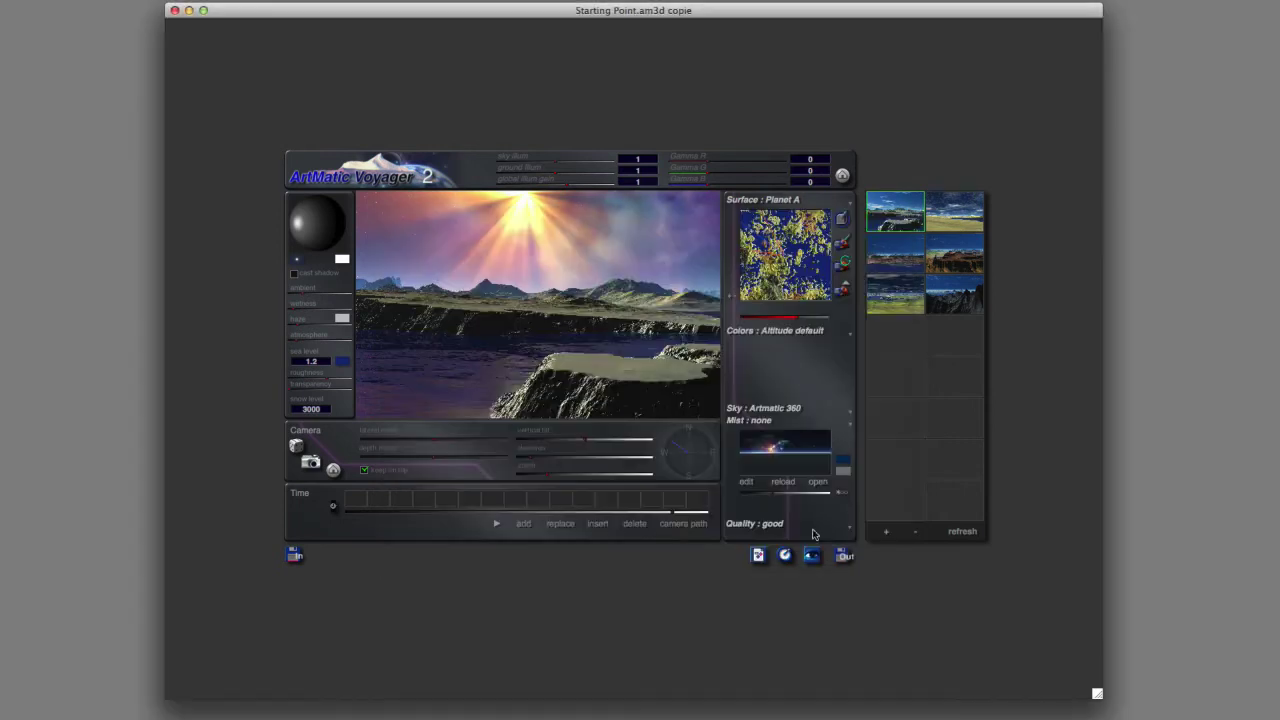
Rotate the Artmatic 360 sky environment and toggle its link to the sun on and back off
{"action": "left_click", "coordinate": [775, 497]}
{"action": "mouse_move", "coordinate": [775, 497]}
{"action": "left_mouse_down"}
{"action": "mouse_move", "coordinate": [823, 496]}
{"action": "mouse_move", "coordinate": [766, 502]}
{"action": "mouse_move", "coordinate": [784, 500]}
{"action": "left_mouse_up"}
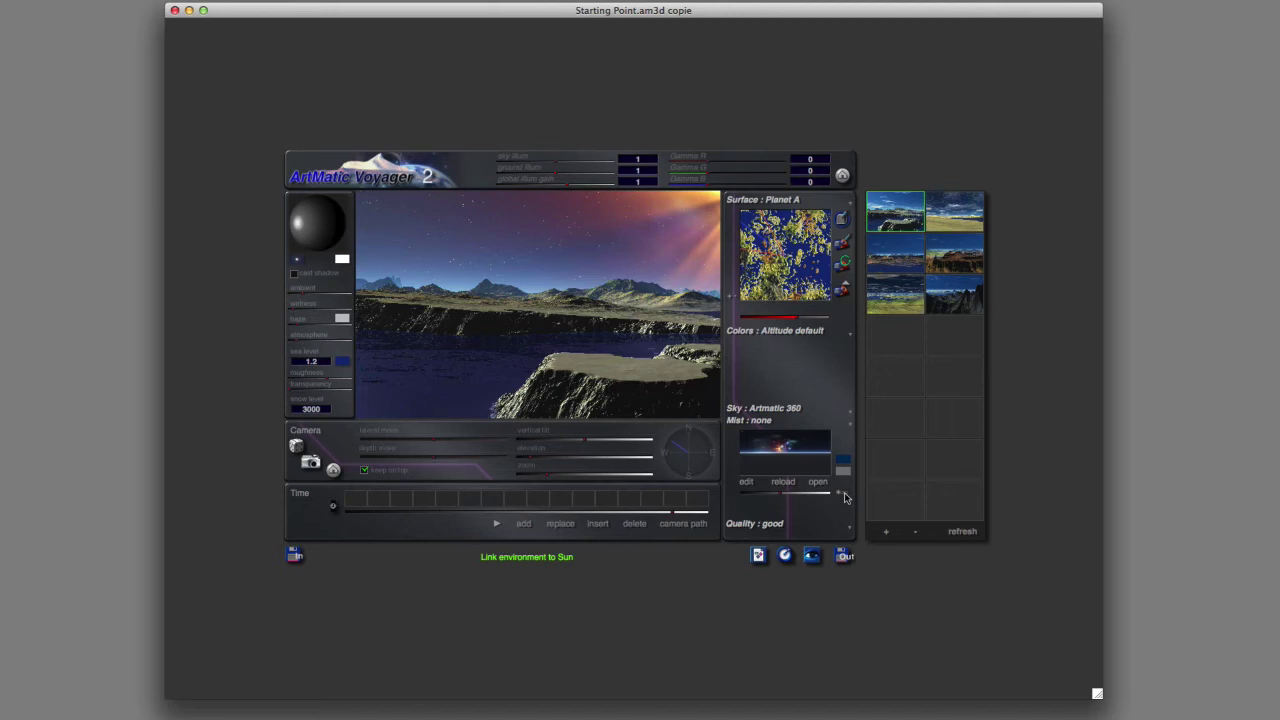
{"action": "left_click", "coordinate": [843, 494]}
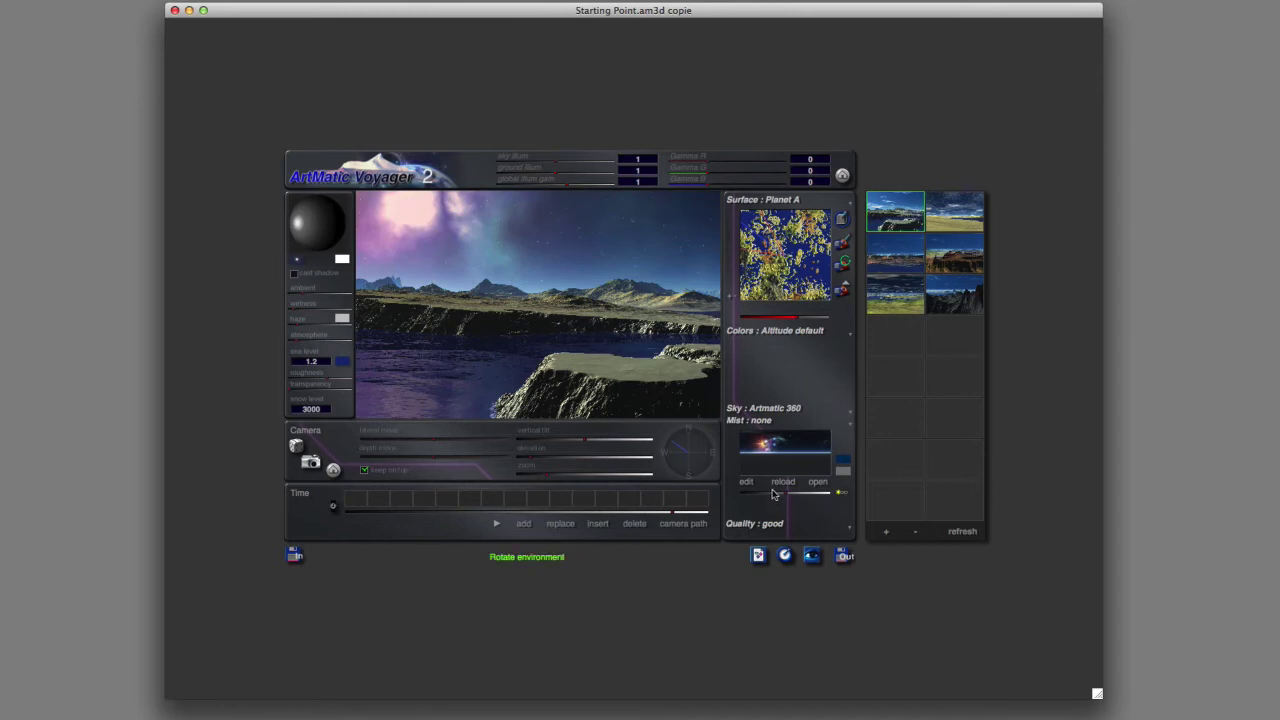
{"action": "left_click_drag", "start_coordinate": [785, 497], "coordinate": [790, 497]}
{"action": "left_click", "coordinate": [843, 497]}
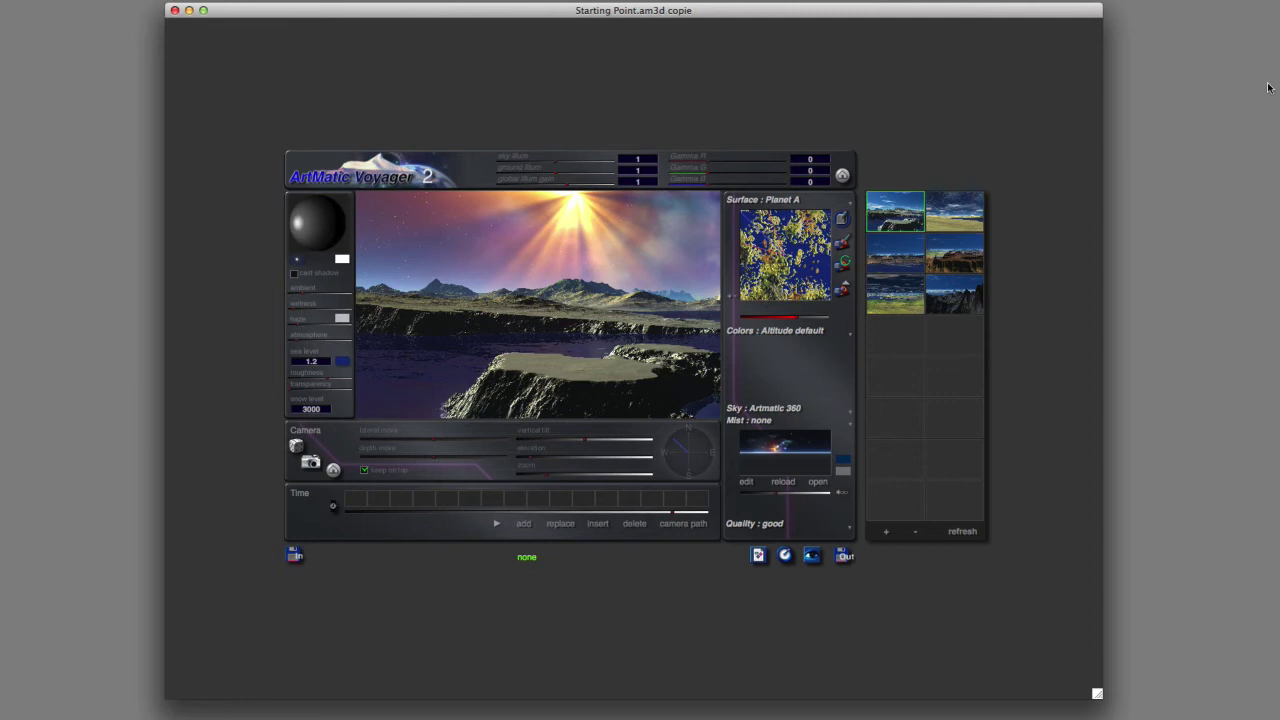
Change the sky type to Artmatic backdrop and rotate it to bring the bright star and nebula above the mountains
{"action": "left_click", "coordinate": [780, 413]}
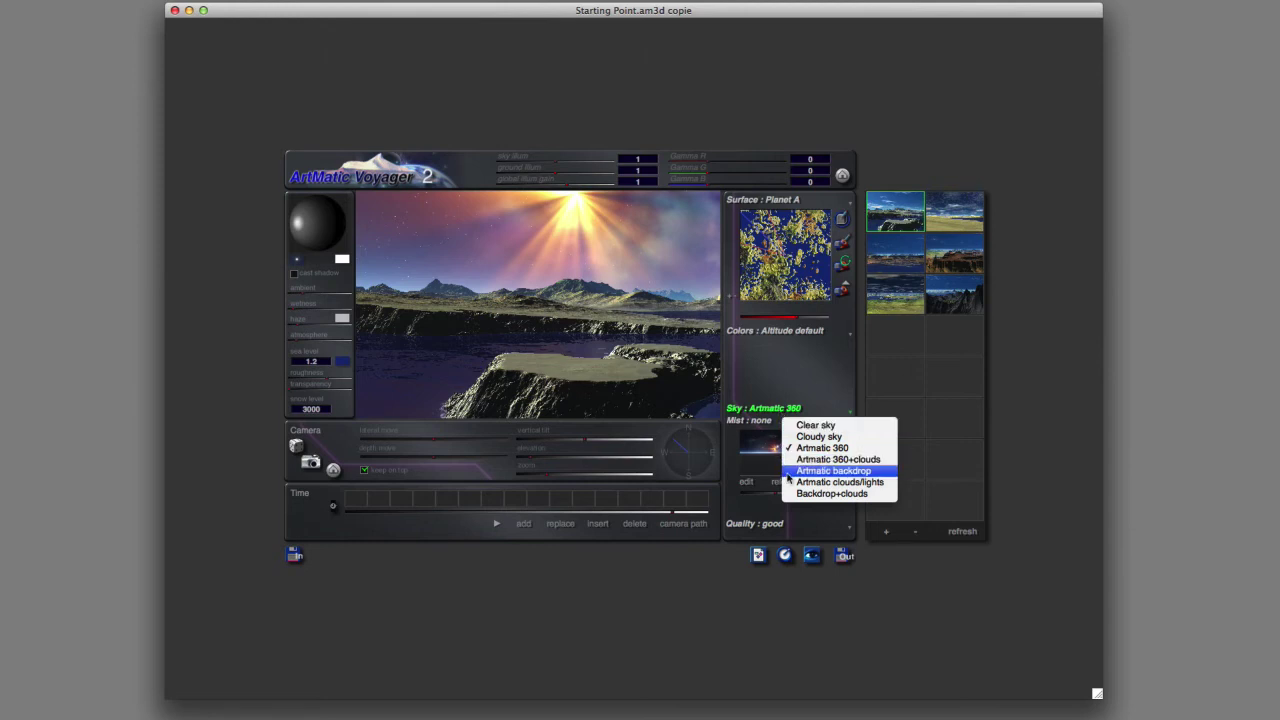
{"action": "left_click", "coordinate": [833, 471]}
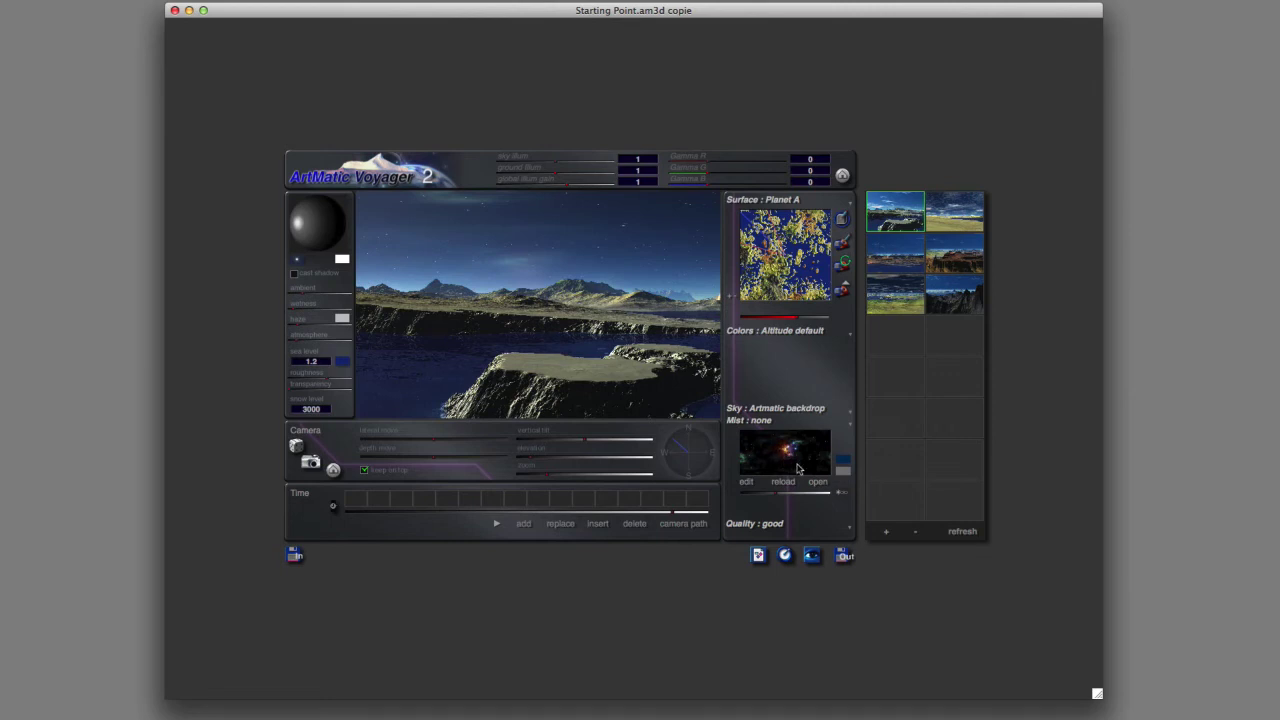
{"action": "left_click", "coordinate": [779, 493]}
{"action": "mouse_move", "coordinate": [779, 493]}
{"action": "left_mouse_down"}
{"action": "mouse_move", "coordinate": [802, 490]}
{"action": "mouse_move", "coordinate": [790, 498]}
{"action": "left_mouse_up"}
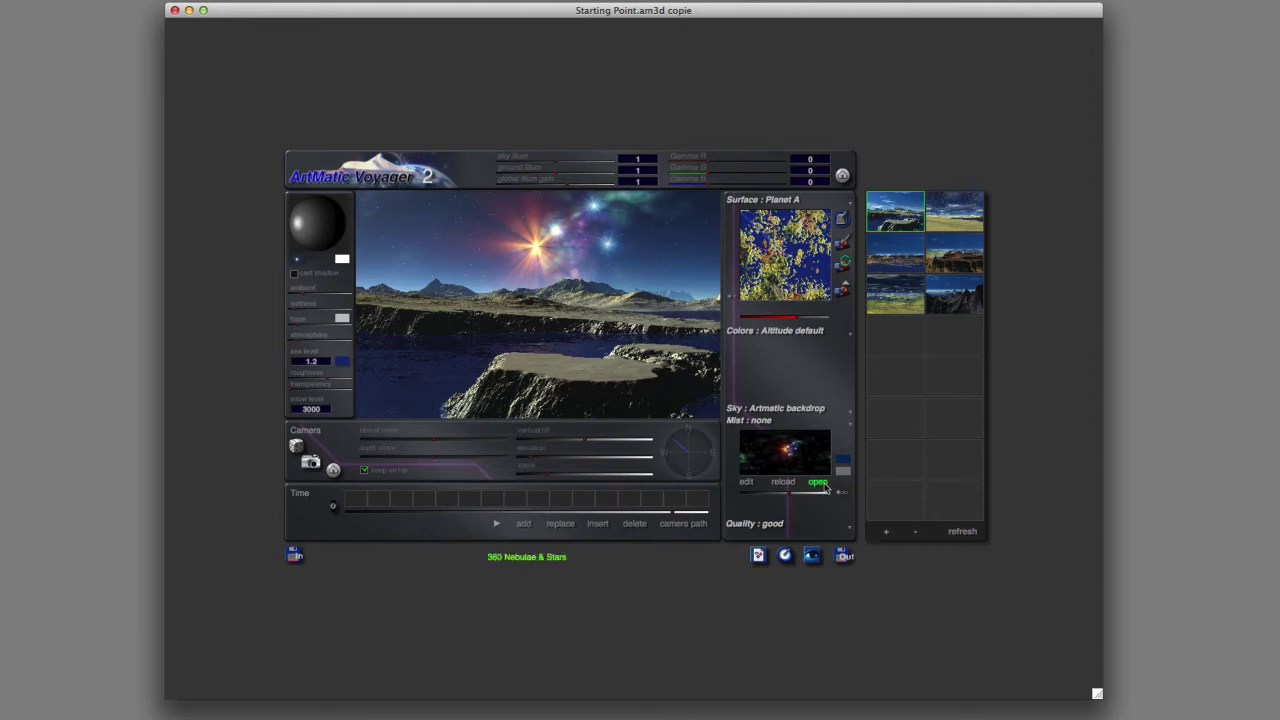
{"action": "left_click", "coordinate": [746, 483]}
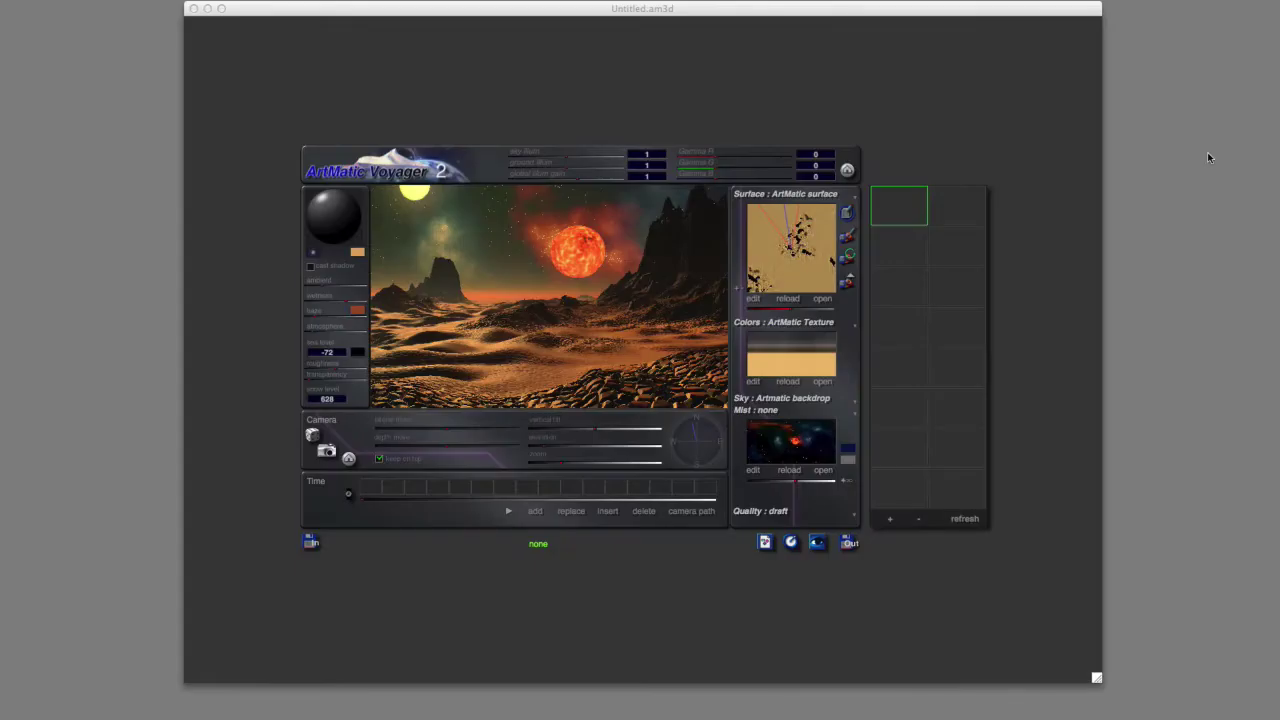
View the red star scene's backdrop system in ArtMatic, close it, and slightly rotate the backdrop
{"action": "left_click", "coordinate": [794, 400]}
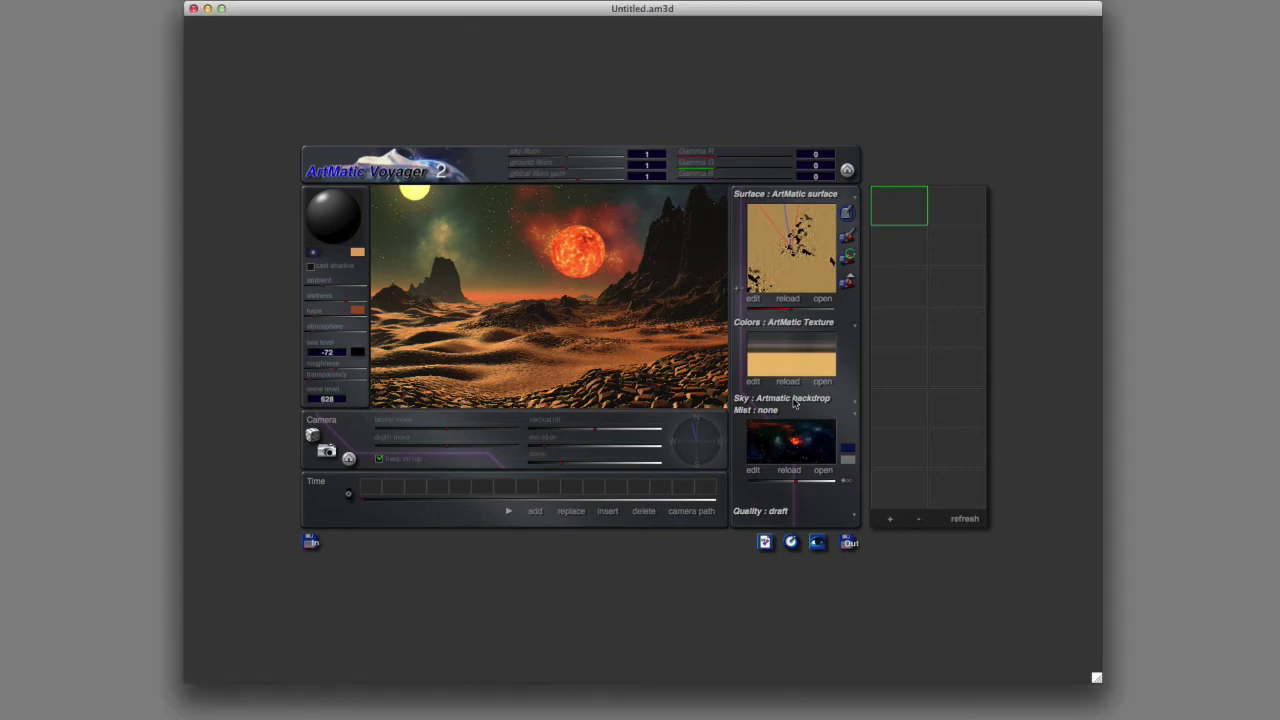
{"action": "left_click", "coordinate": [754, 471]}
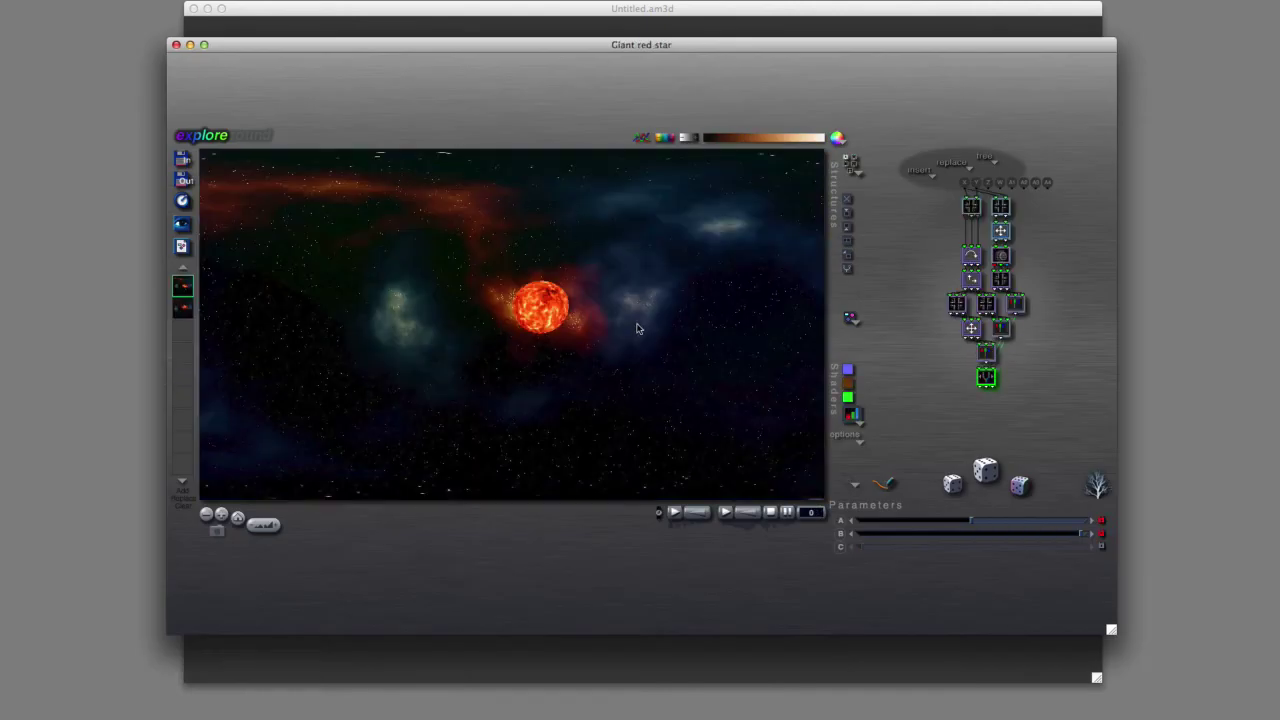
{"action": "left_click", "coordinate": [176, 44]}
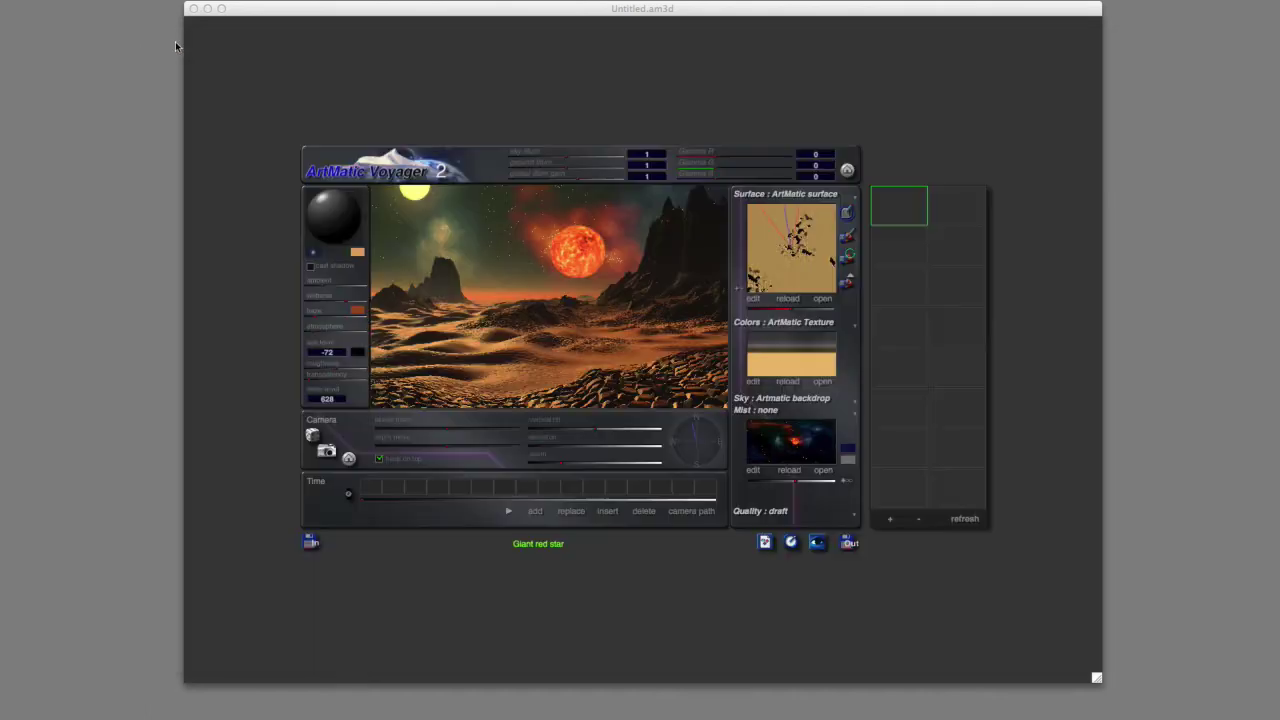
{"action": "mouse_move", "coordinate": [798, 484]}
{"action": "left_mouse_down"}
{"action": "mouse_move", "coordinate": [786, 487]}
{"action": "mouse_move", "coordinate": [798, 485]}
{"action": "left_mouse_up"}
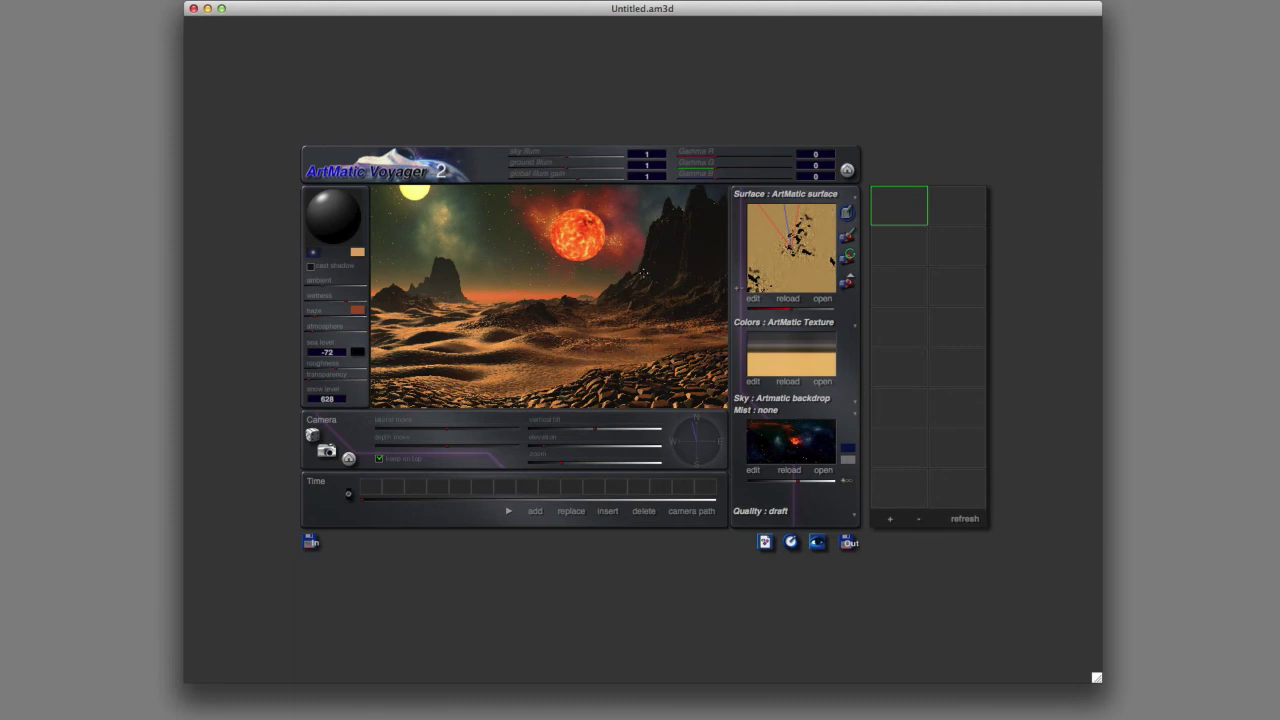
Change the sky type to Backdrop+clouds, adjust the cloud cover, and set the clouds size to about 3.340
{"action": "left_click", "coordinate": [811, 404]}
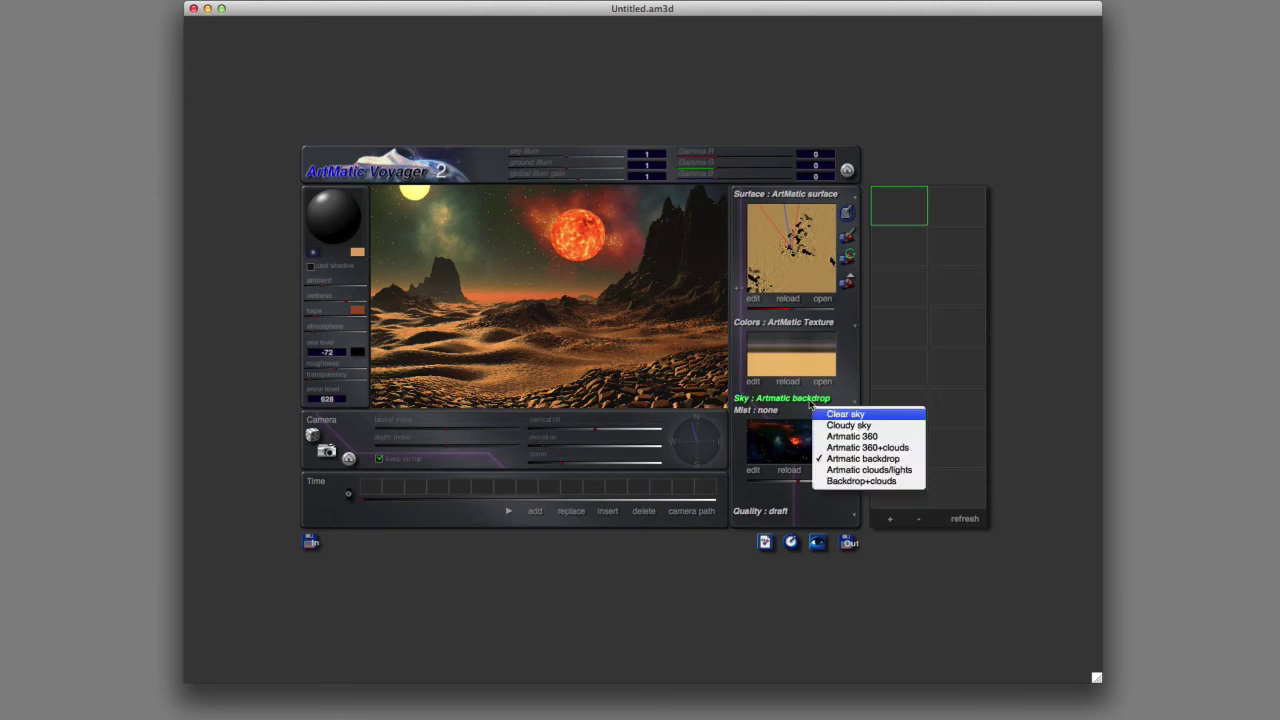
{"action": "left_click", "coordinate": [822, 483]}
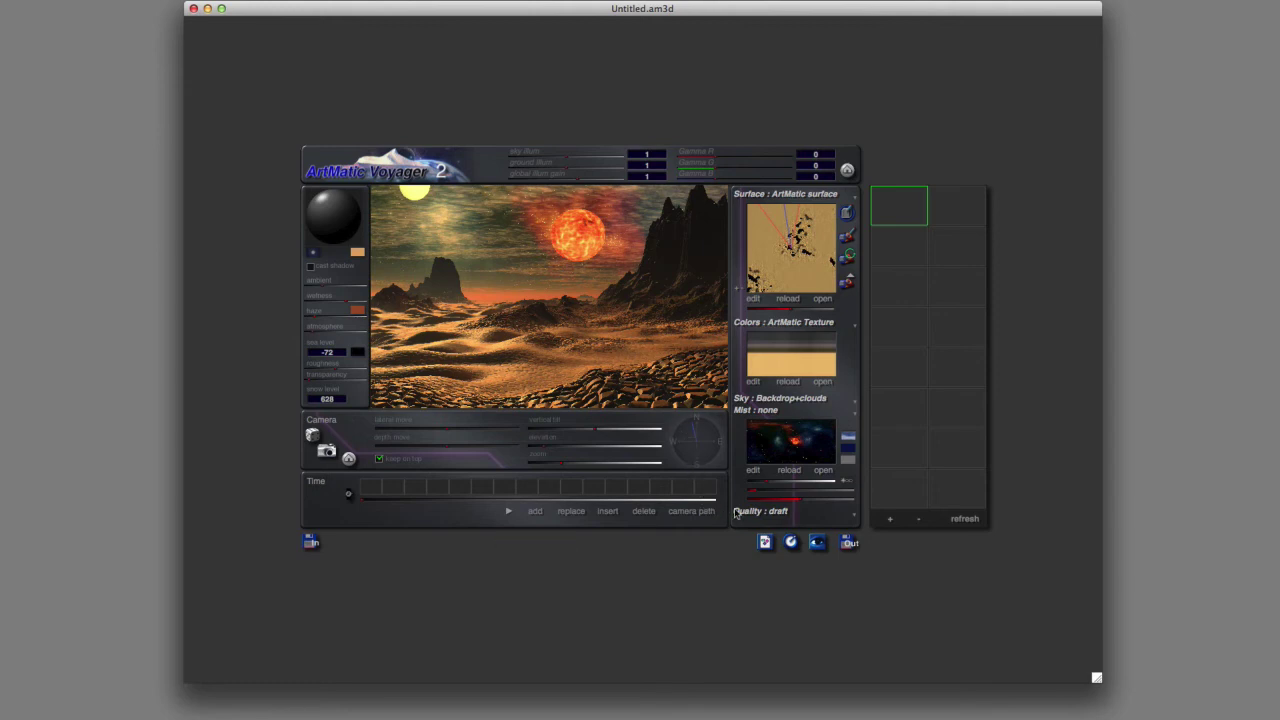
{"action": "mouse_move", "coordinate": [757, 490]}
{"action": "left_click_drag", "start_coordinate": [757, 494], "coordinate": [770, 492]}
{"action": "mouse_move", "coordinate": [798, 501]}
{"action": "left_click_drag", "start_coordinate": [798, 501], "coordinate": [813, 502]}
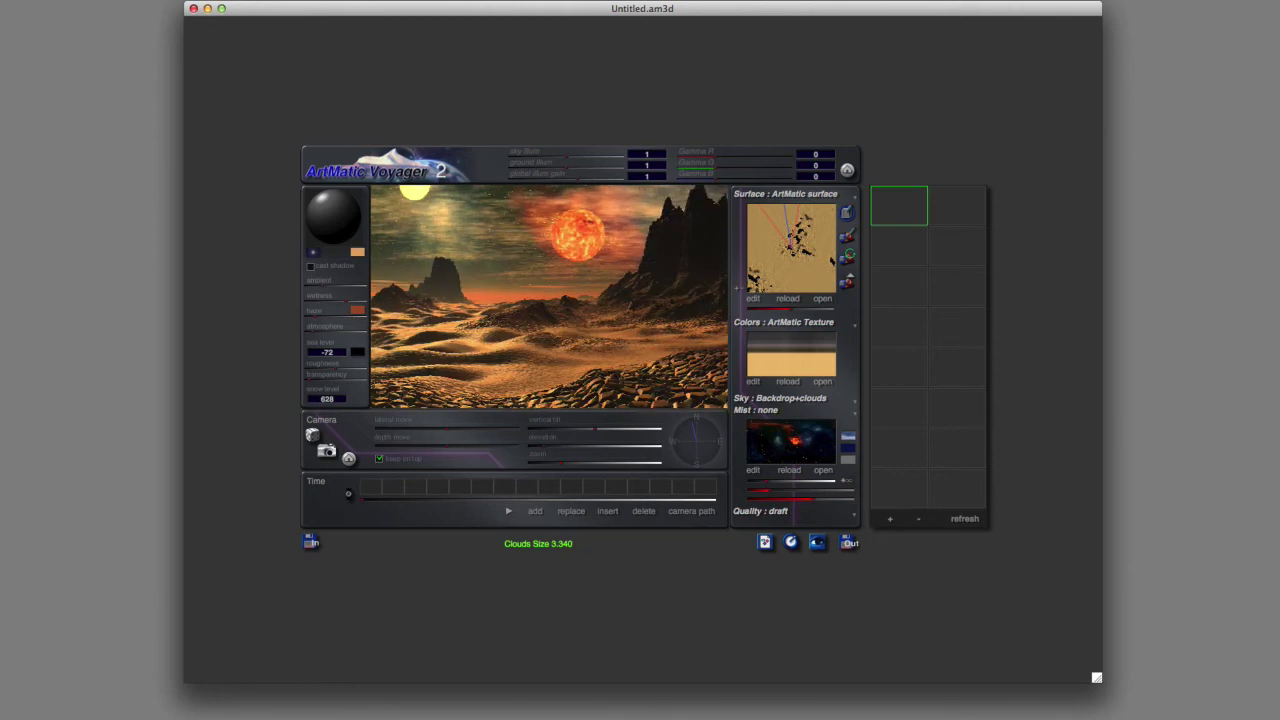
Try the strong halo, extra bright, soft halo and no halo sun styles, and return to sharp sun
{"action": "left_click", "coordinate": [1245, 252]}
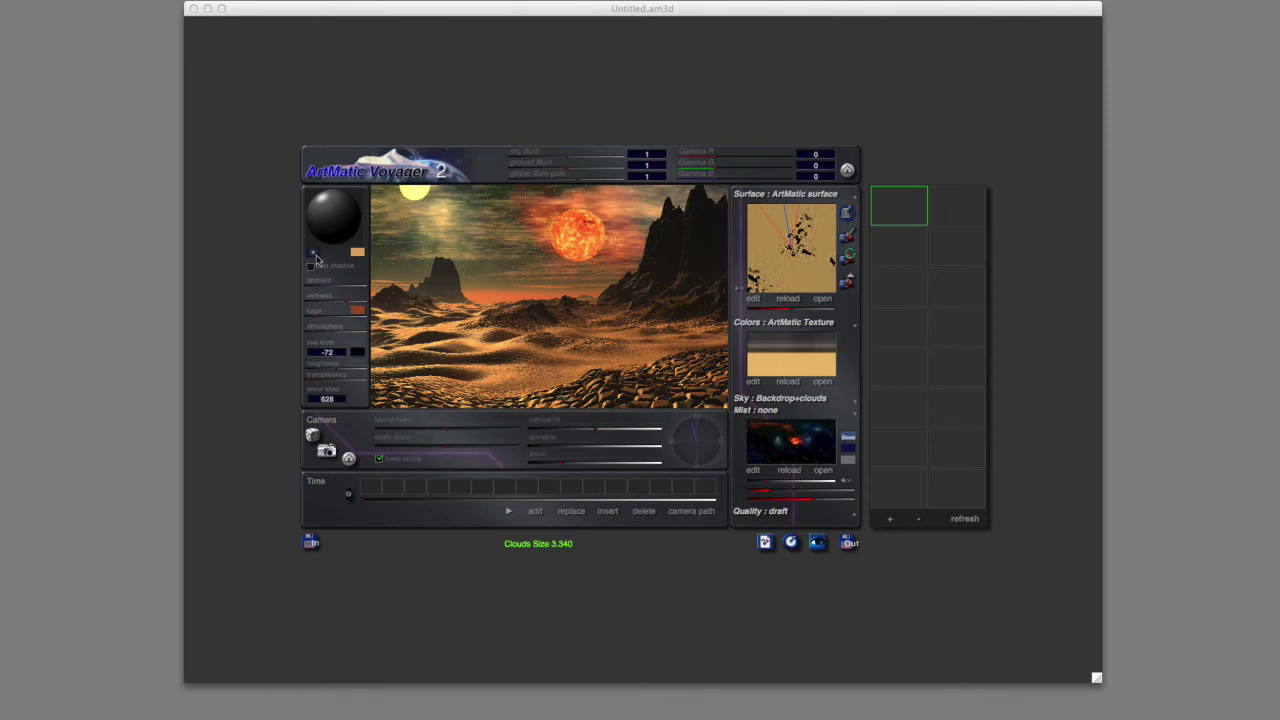
{"action": "left_click", "coordinate": [315, 258]}
{"action": "left_click", "coordinate": [315, 258]}
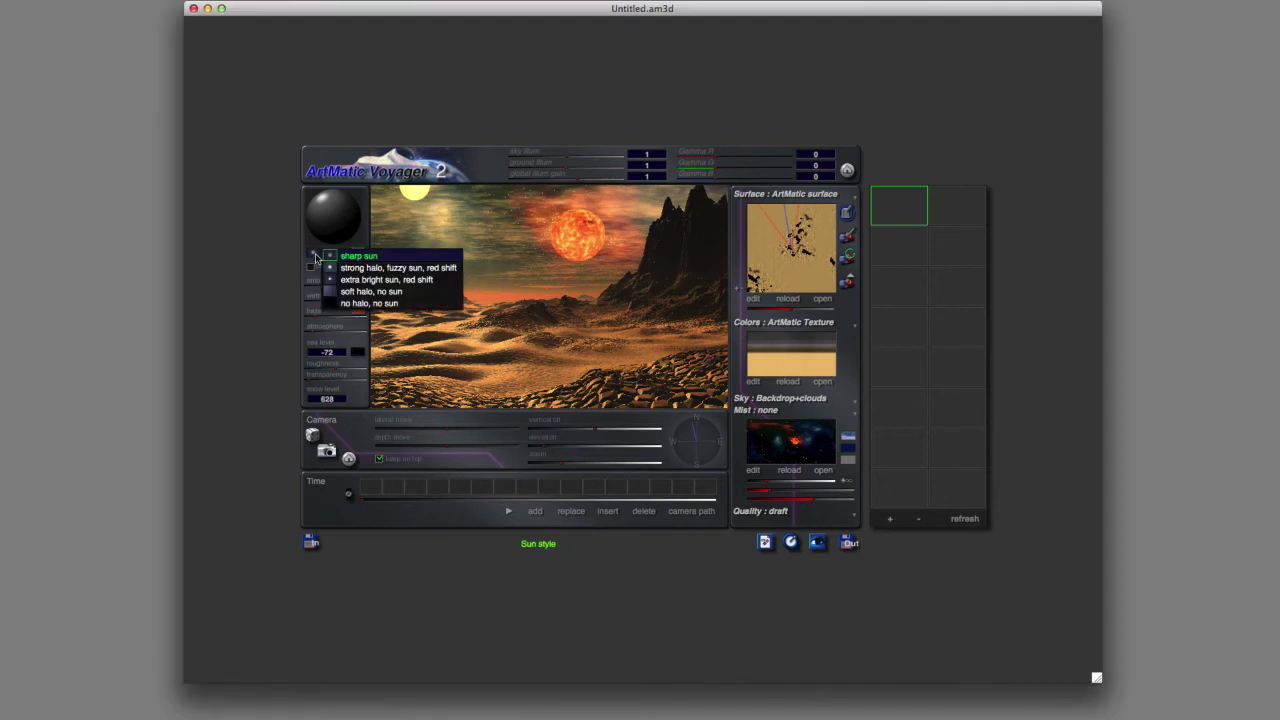
{"action": "left_click", "coordinate": [332, 269]}
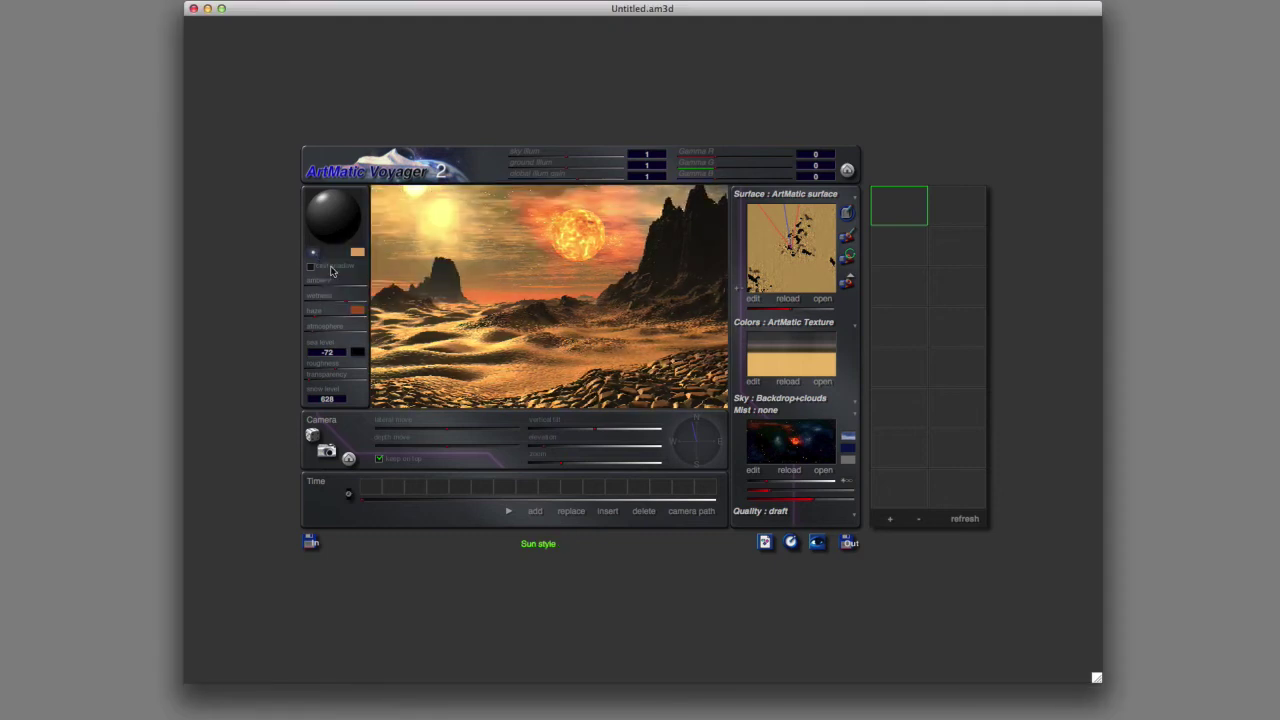
{"action": "left_click", "coordinate": [315, 257]}
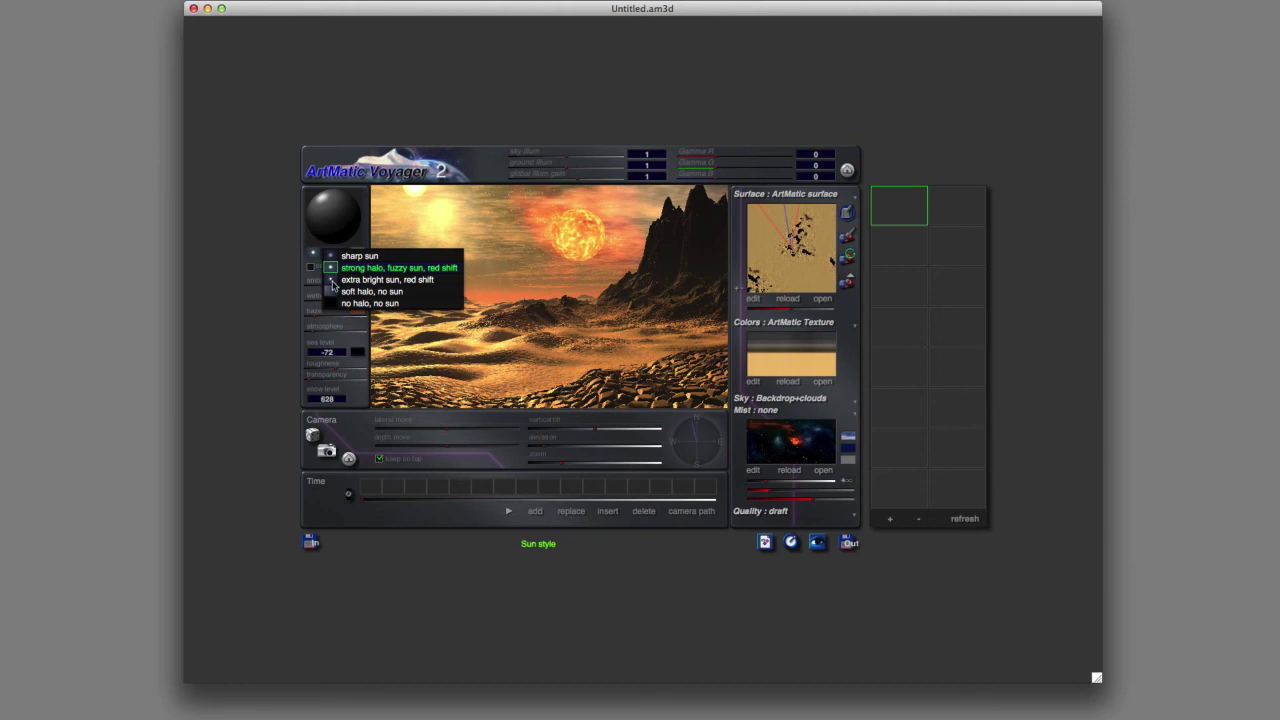
{"action": "left_click", "coordinate": [332, 281]}
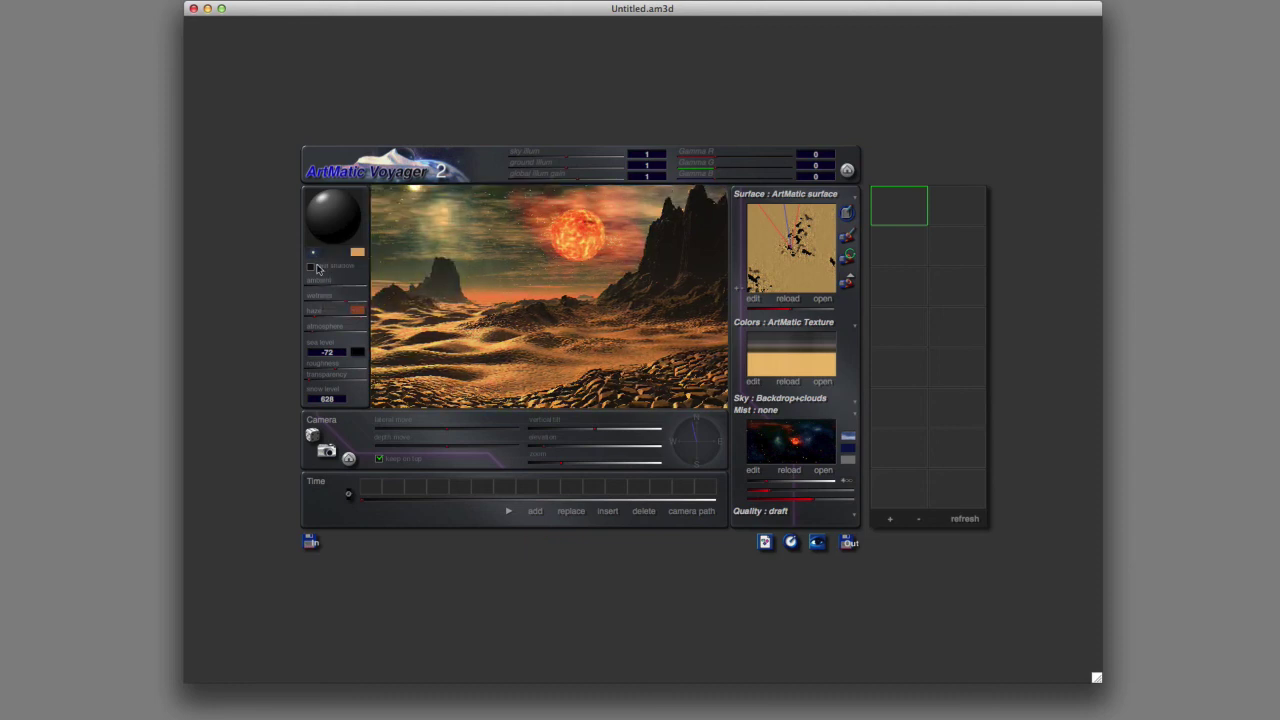
{"action": "left_click", "coordinate": [315, 257]}
{"action": "left_click", "coordinate": [337, 298]}
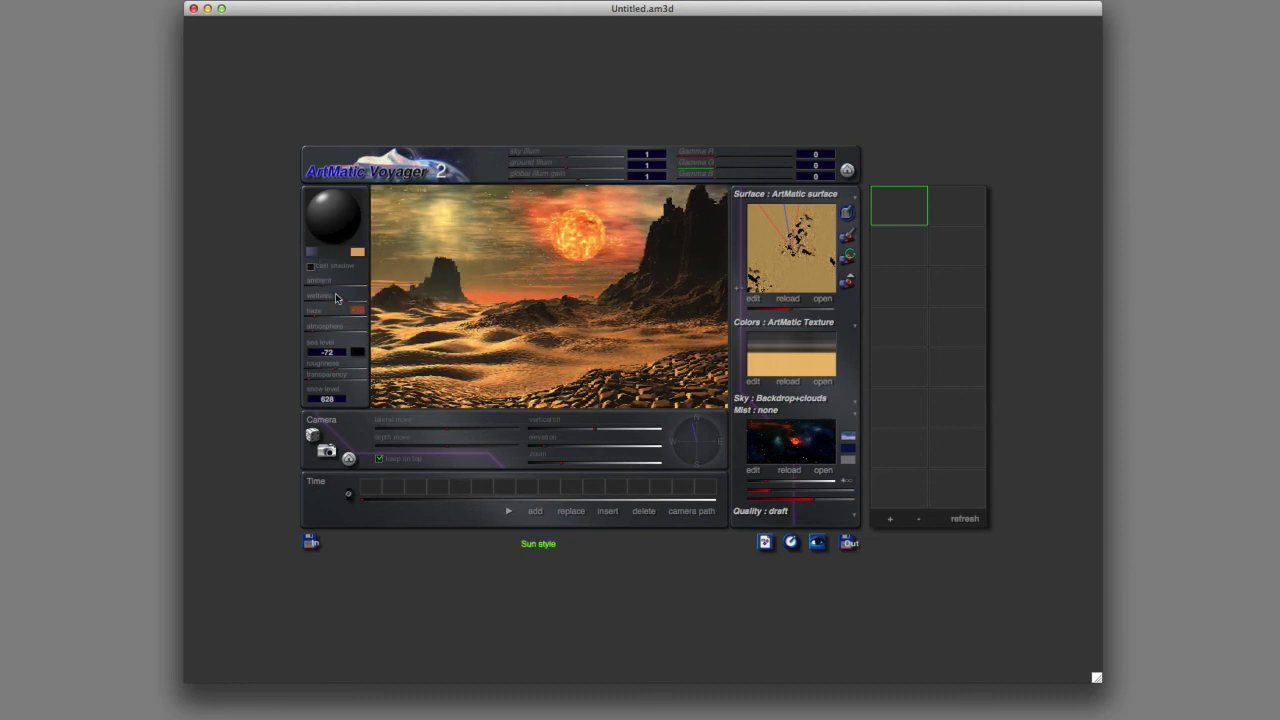
{"action": "left_click", "coordinate": [316, 258]}
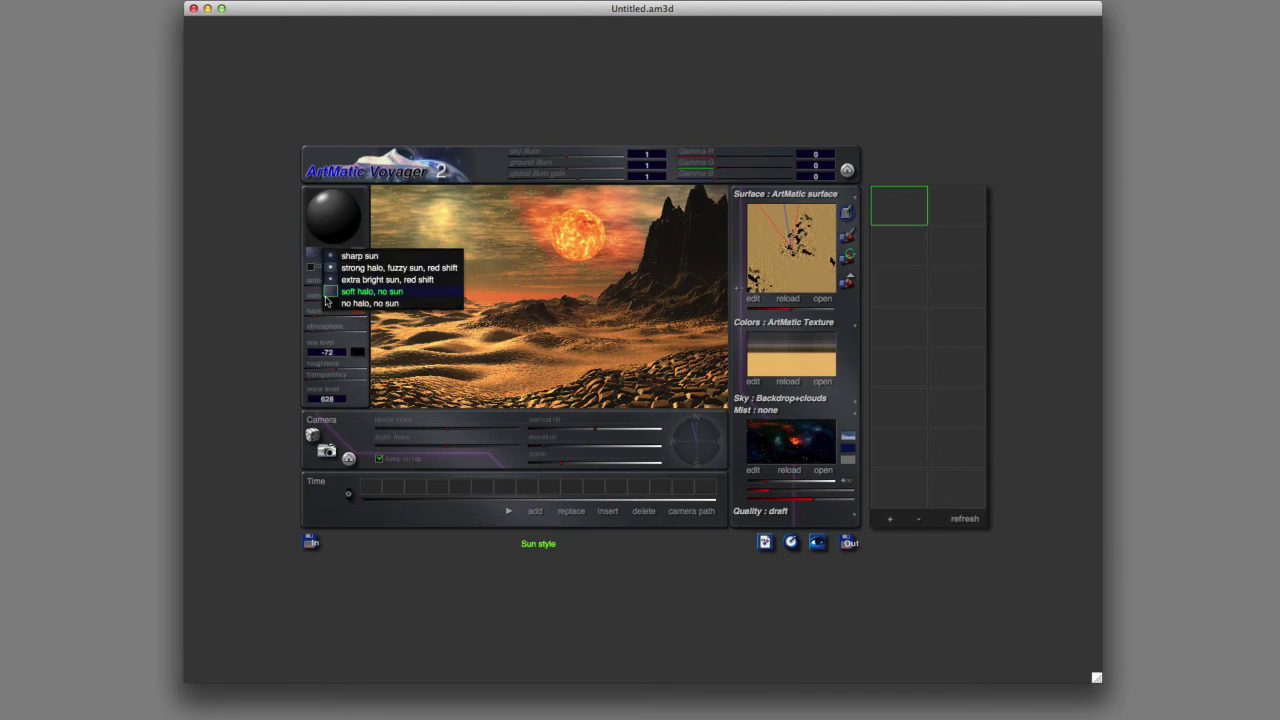
{"action": "left_click", "coordinate": [334, 306]}
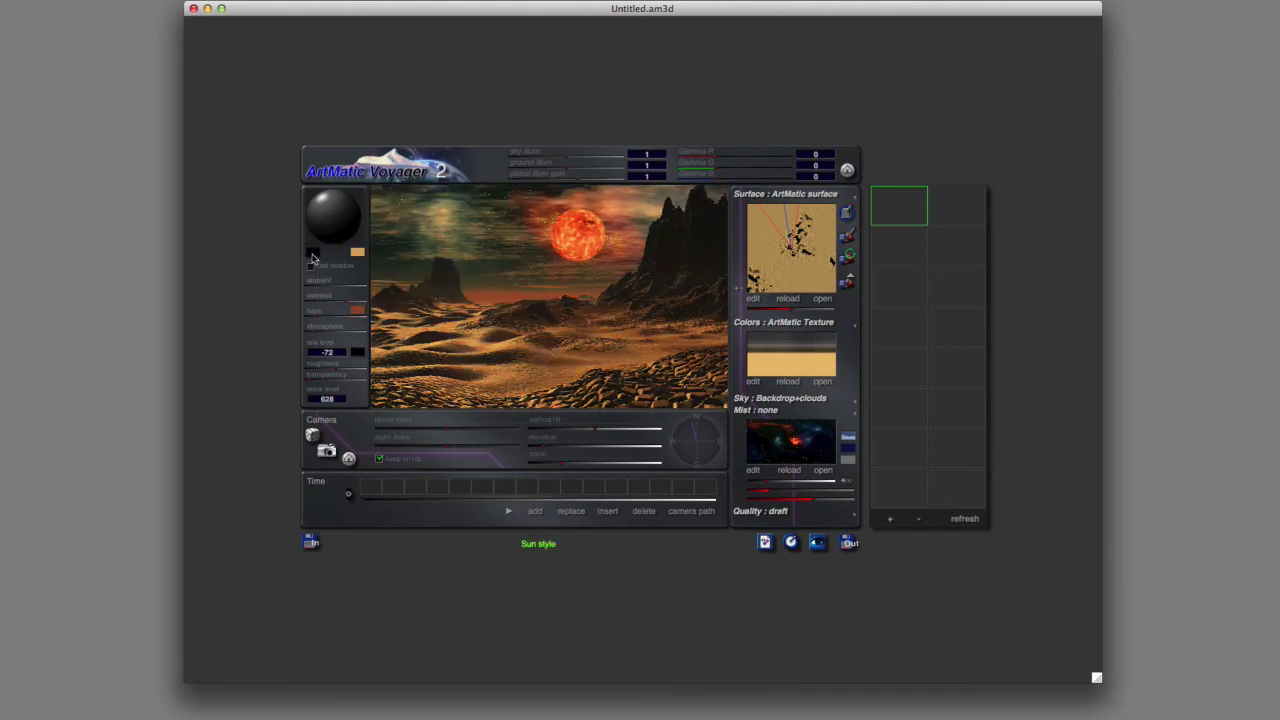
{"action": "left_click", "coordinate": [312, 259]}
{"action": "left_click", "coordinate": [330, 257]}
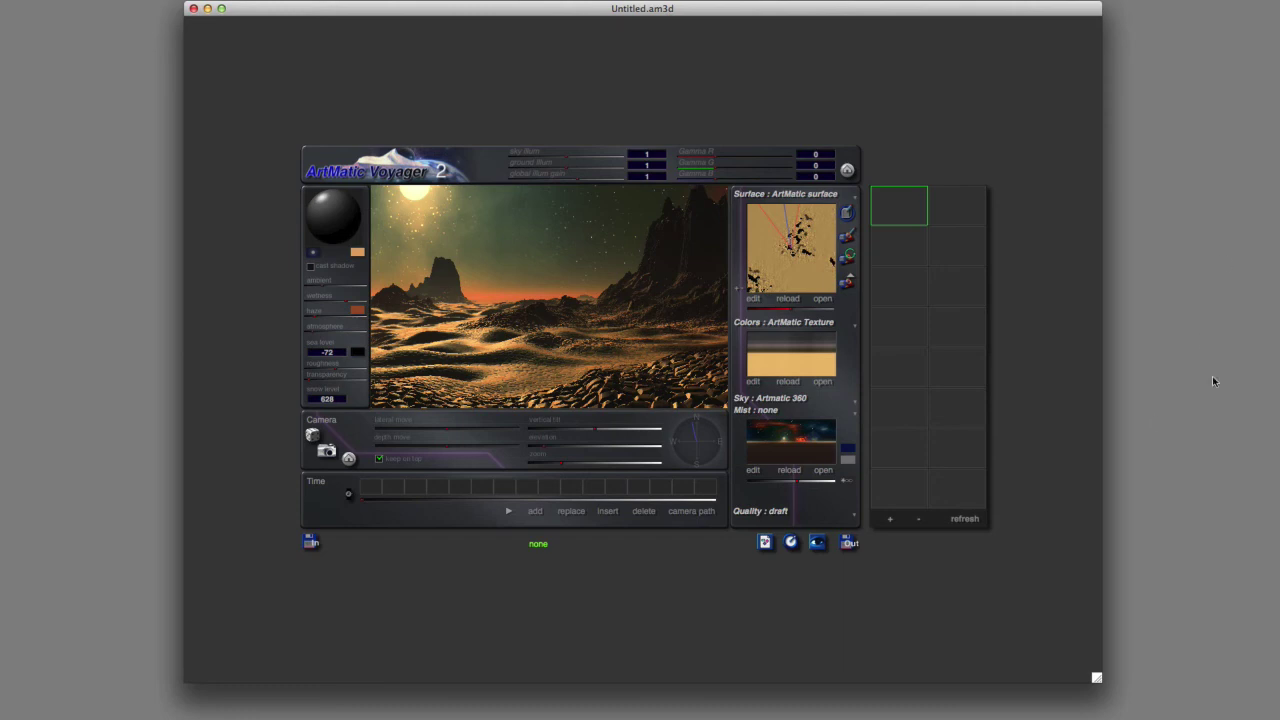
Use the Artmatic 360 sky type and rotate the sky environment around the scene
{"action": "left_click", "coordinate": [784, 400]}
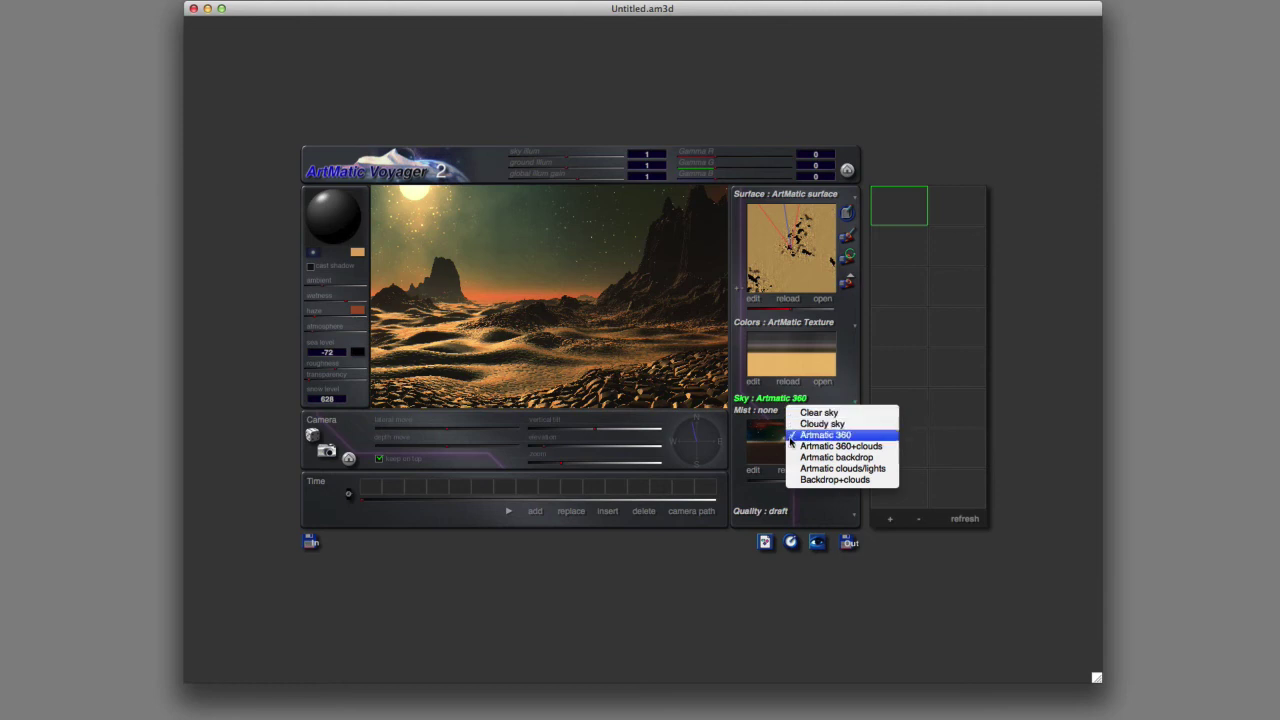
{"action": "left_click", "coordinate": [825, 435]}
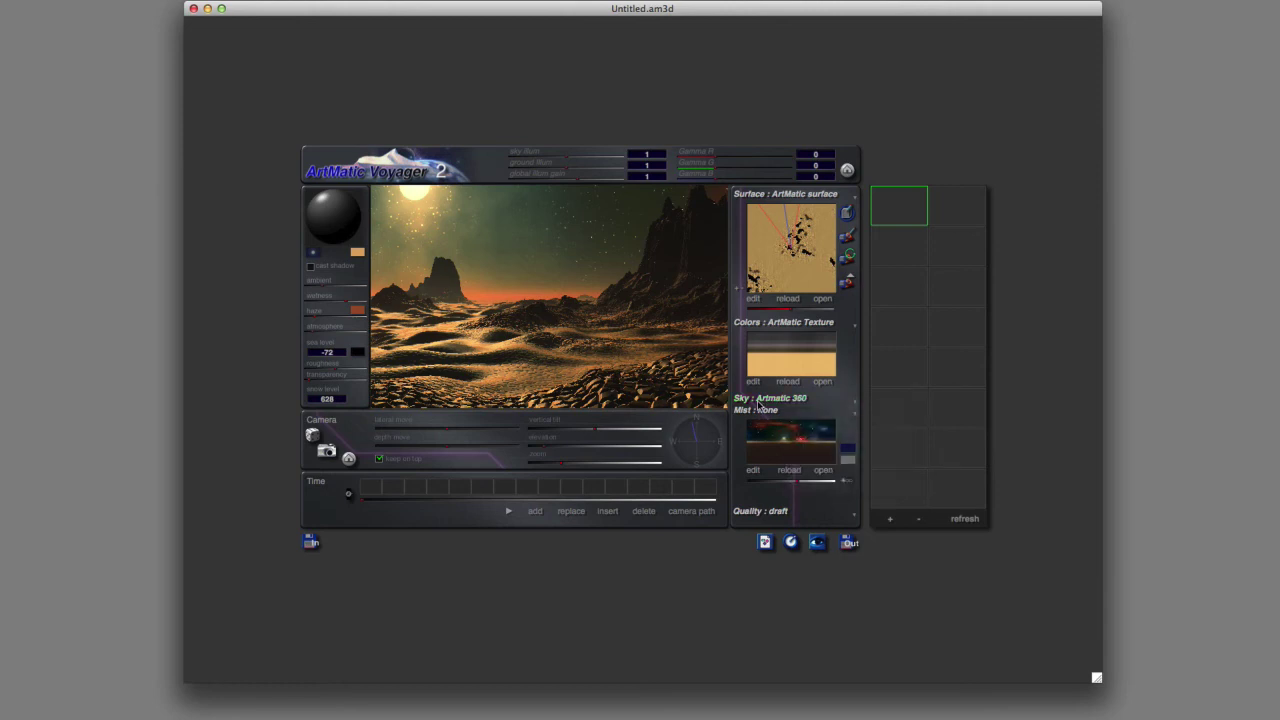
{"action": "left_click_drag", "start_coordinate": [800, 486], "coordinate": [796, 485]}
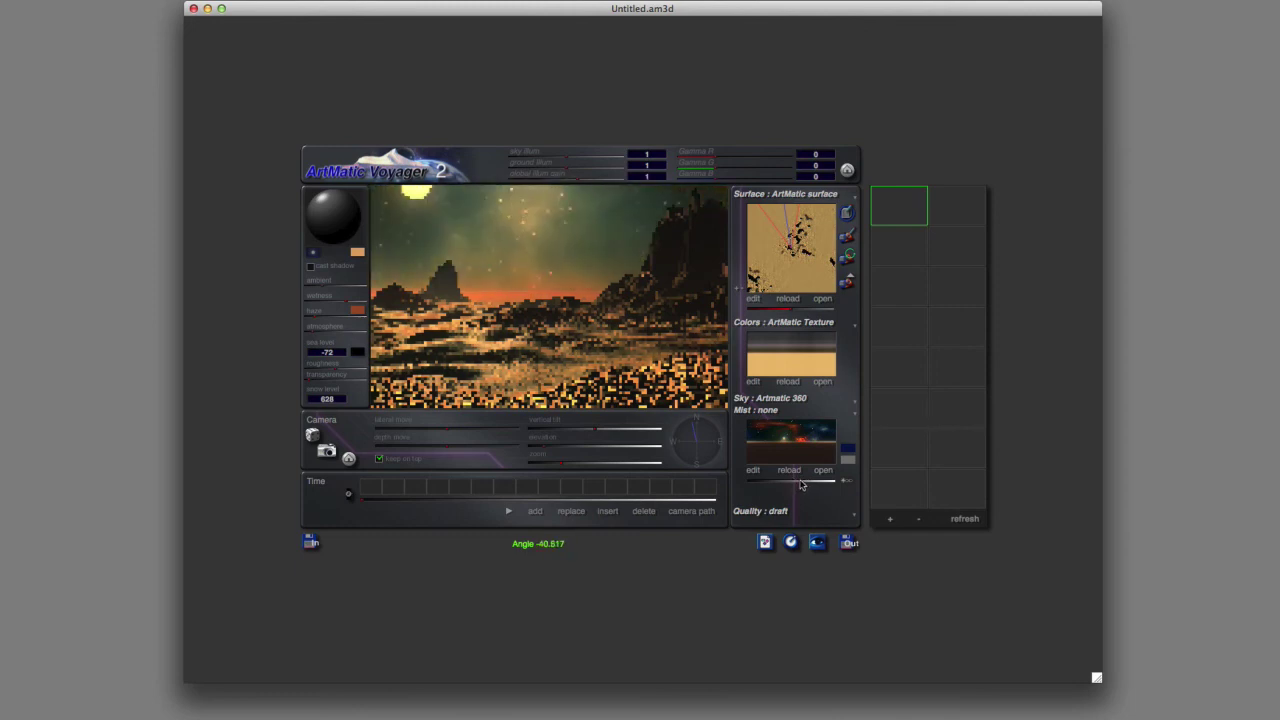
Change the sky type to Artmatic 360+clouds and strongly increase the cloud cover
{"action": "left_click", "coordinate": [787, 401]}
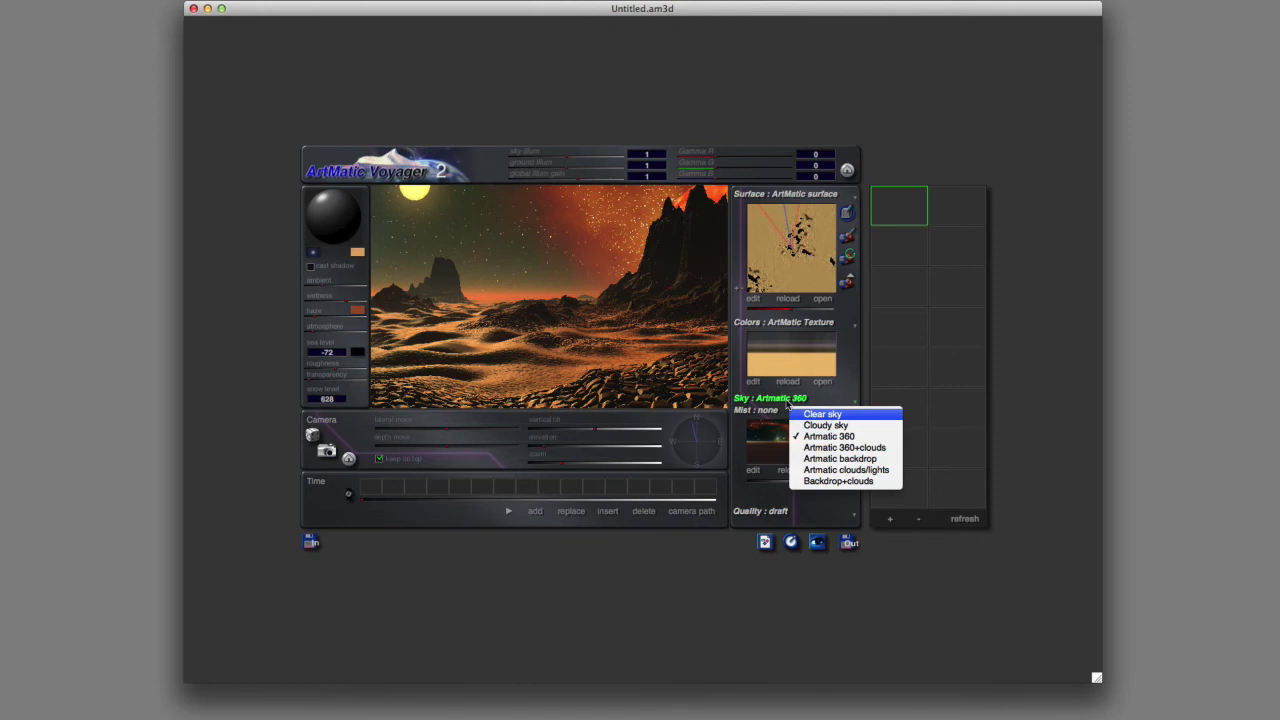
{"action": "left_click", "coordinate": [798, 447]}
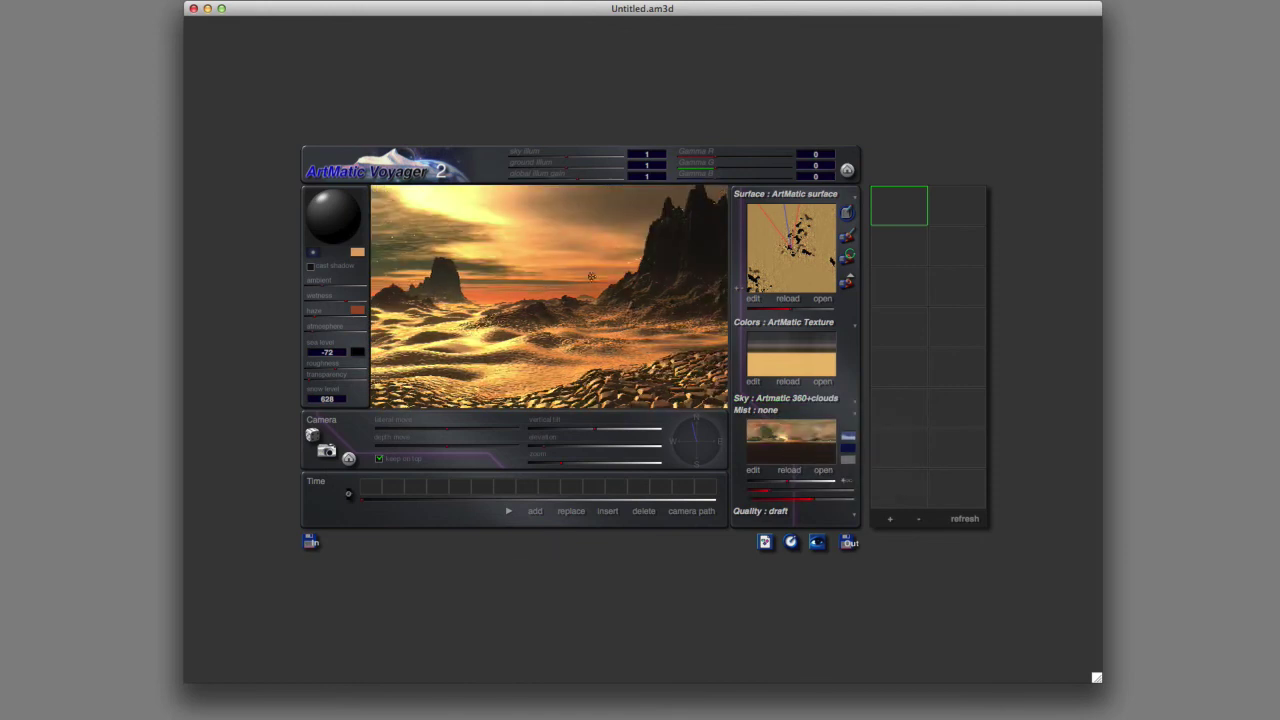
{"action": "left_click_drag", "start_coordinate": [779, 503], "coordinate": [815, 495]}
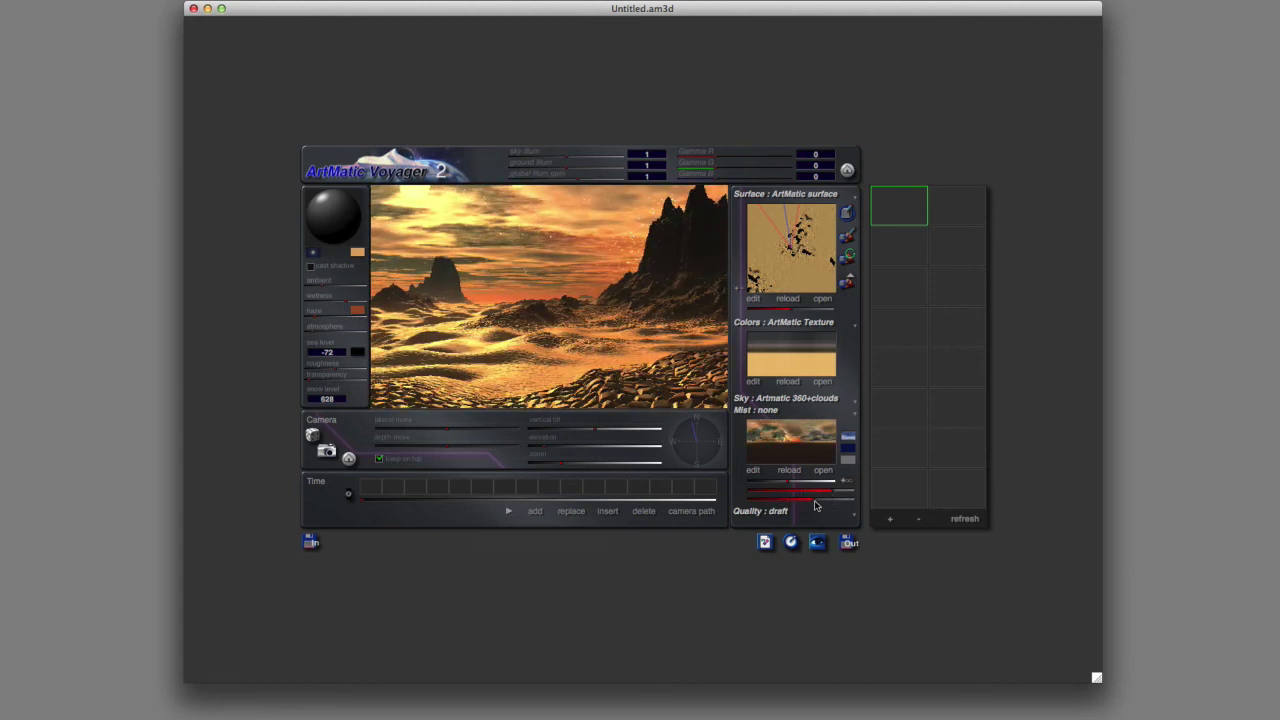
Fine-tune the clouds of the Artmatic 360+clouds sky, and reduce the haze to its minimum under a clear sky
{"action": "left_click_drag", "start_coordinate": [797, 501], "coordinate": [808, 503]}
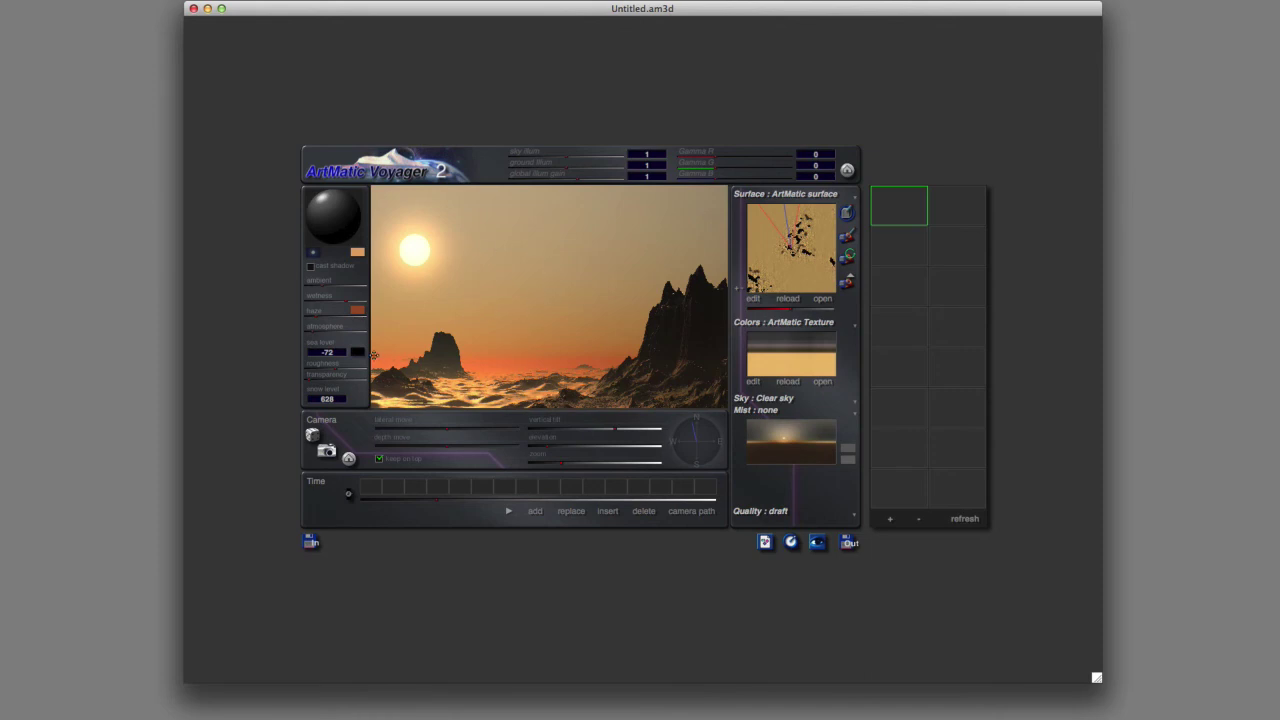
{"action": "mouse_move", "coordinate": [315, 318]}
{"action": "left_click_drag", "start_coordinate": [315, 318], "coordinate": [305, 320]}
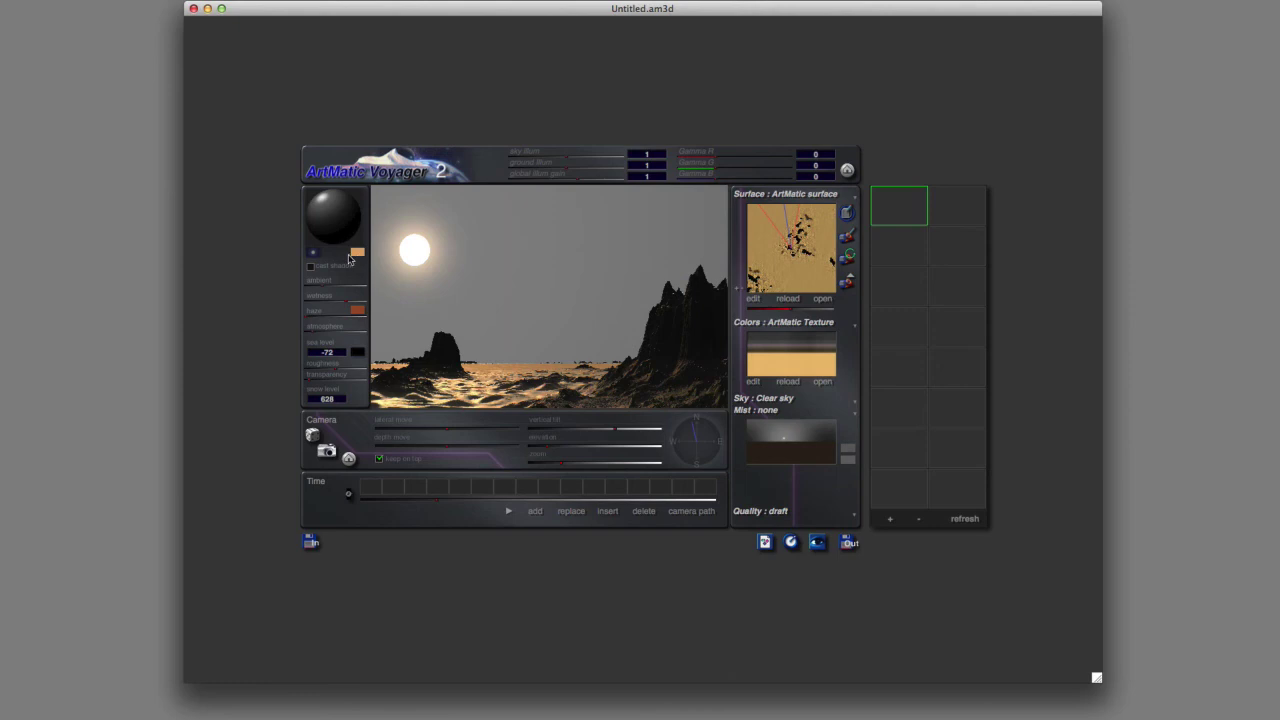
Try the "strong halo, fuzzy sun, red shift" sun style and return to sharp sun
{"action": "left_click", "coordinate": [311, 259]}
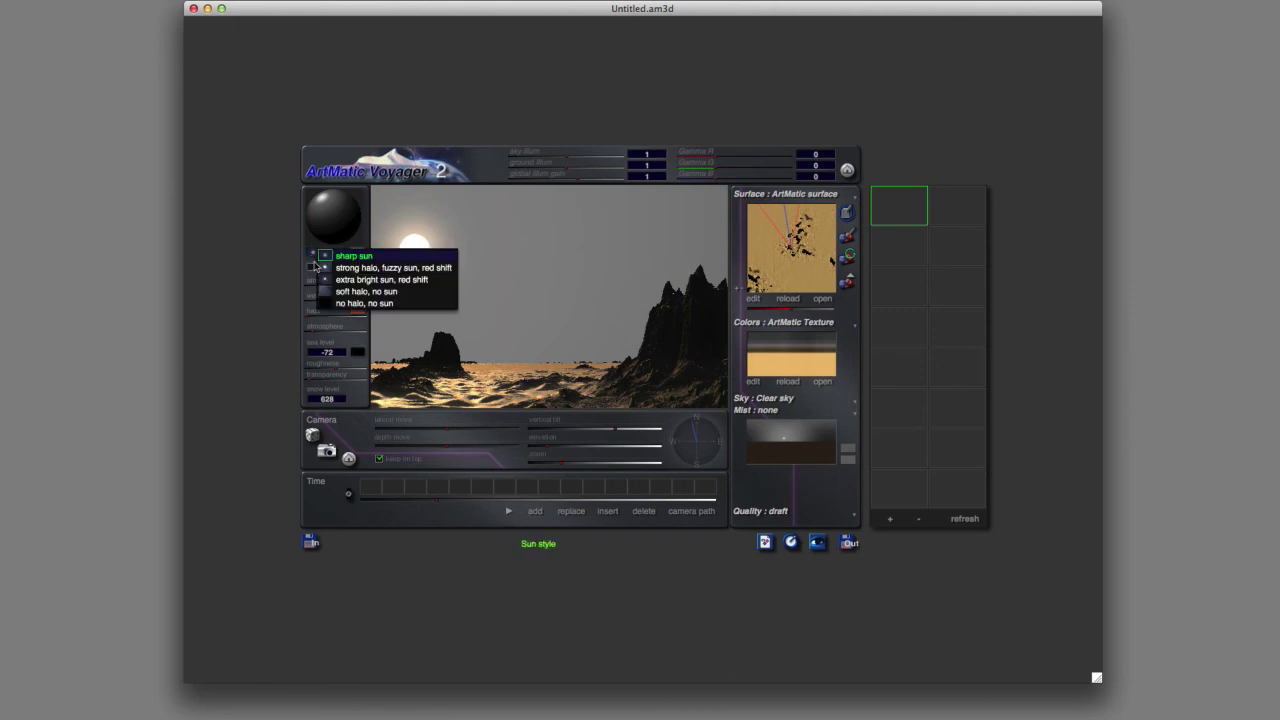
{"action": "left_click", "coordinate": [322, 268]}
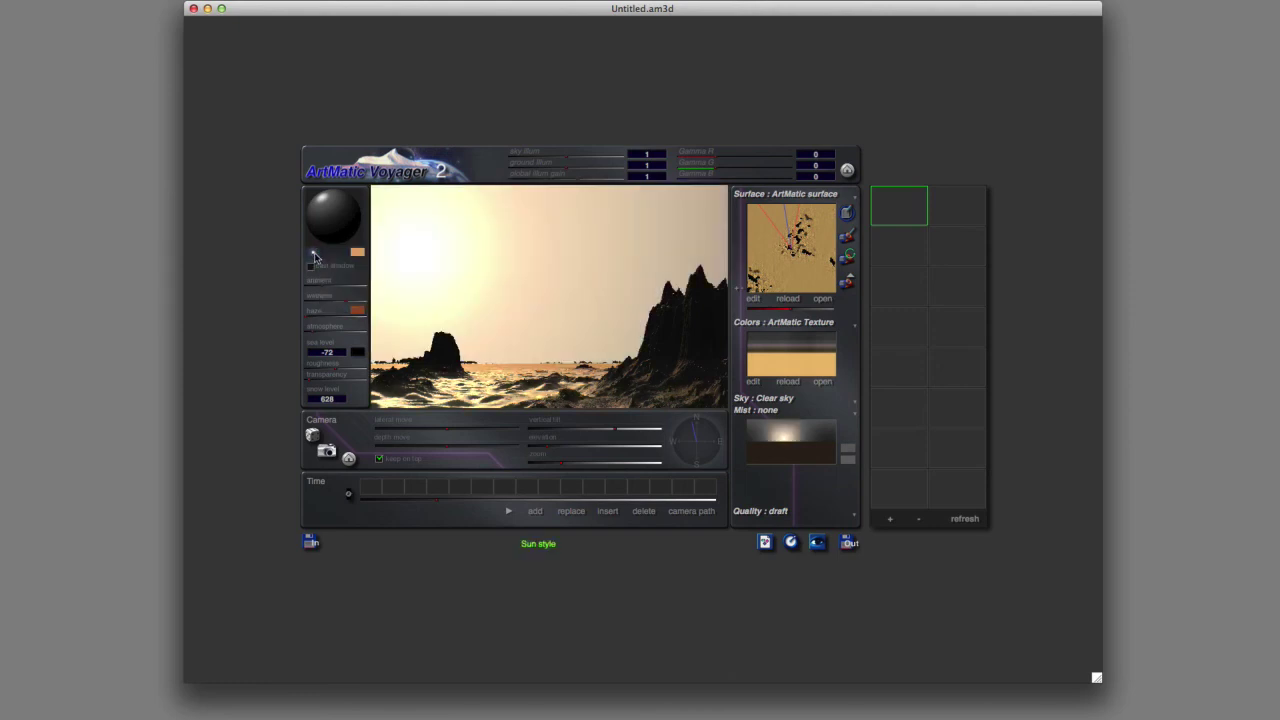
{"action": "left_click", "coordinate": [316, 257]}
{"action": "left_click", "coordinate": [330, 256]}
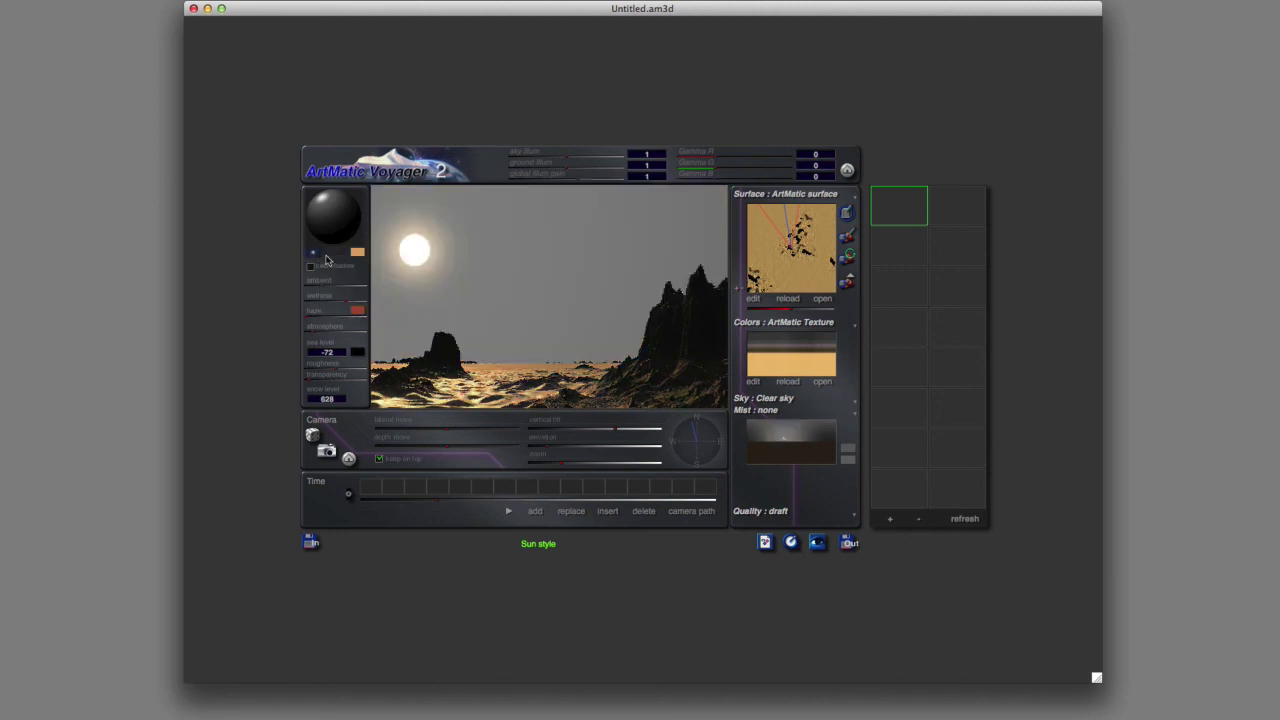
Set the sun color to white and the sky color to a saturated blue
{"action": "left_click", "coordinate": [358, 253]}
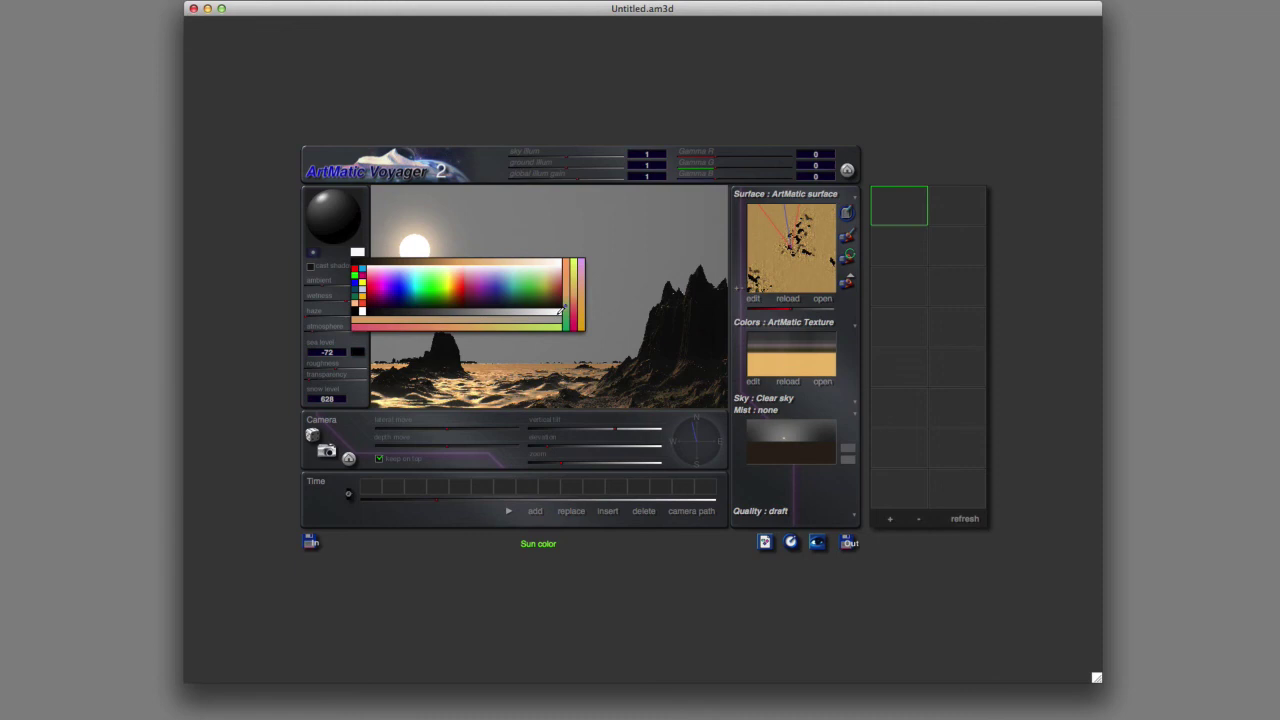
{"action": "left_click", "coordinate": [561, 310]}
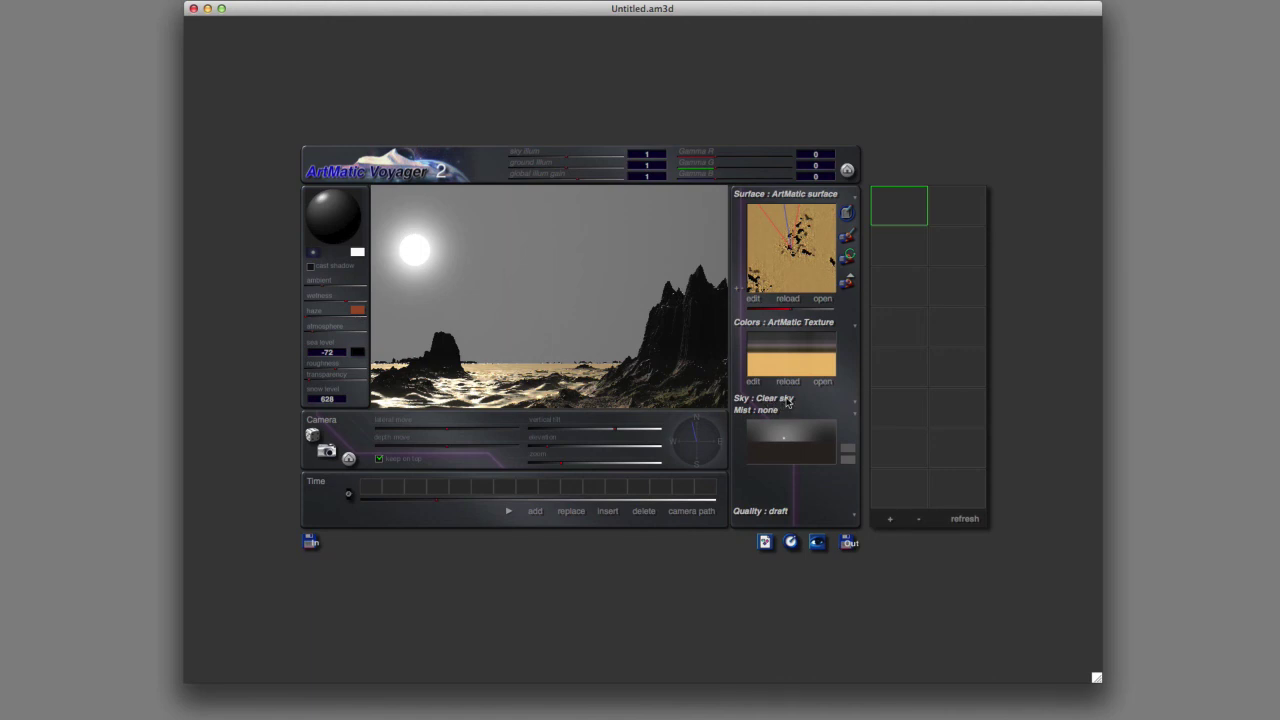
{"action": "left_click", "coordinate": [849, 454]}
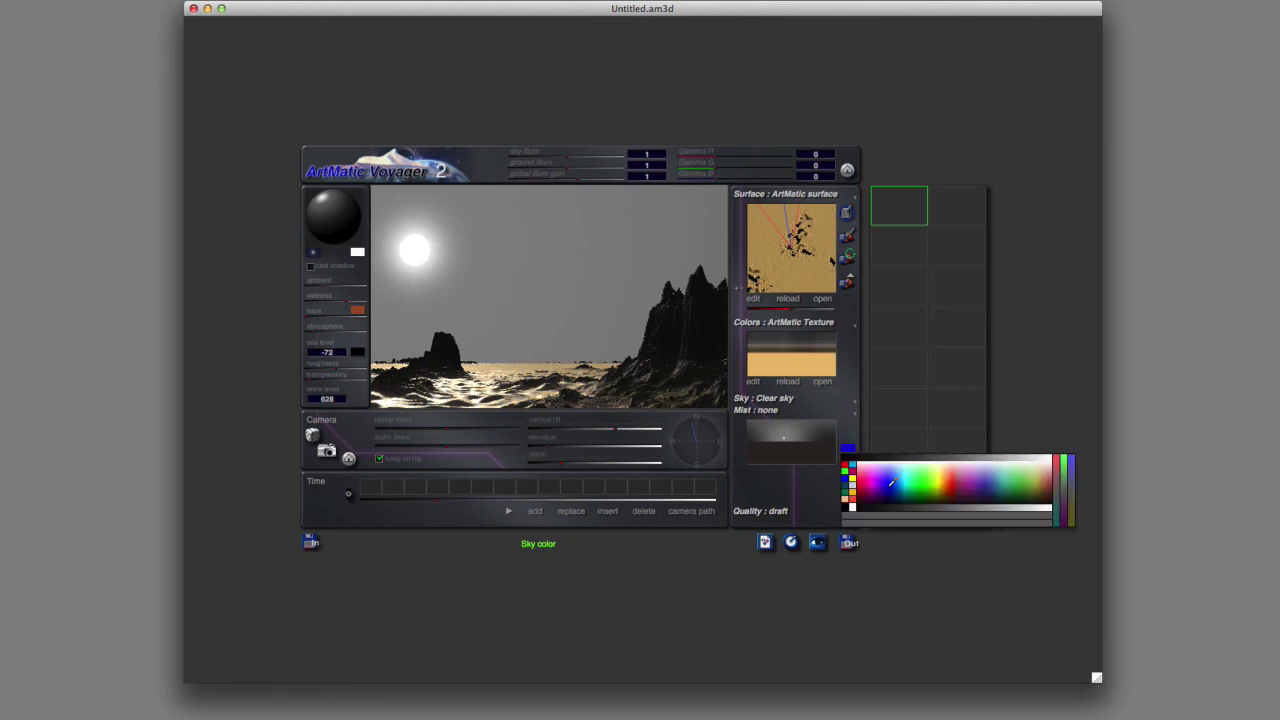
{"action": "left_click", "coordinate": [891, 483]}
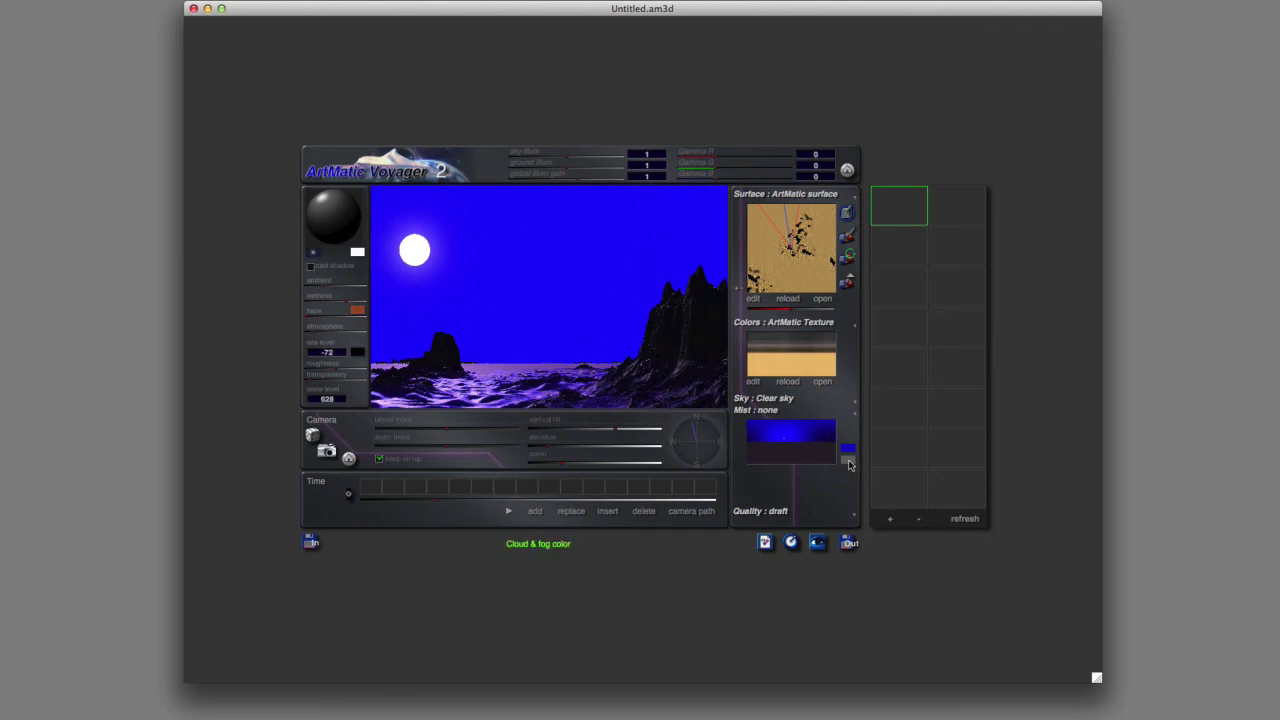
Set the cloud and fog color to a pinkish red and change the sky type to Cloudy sky
{"action": "left_click", "coordinate": [848, 462]}
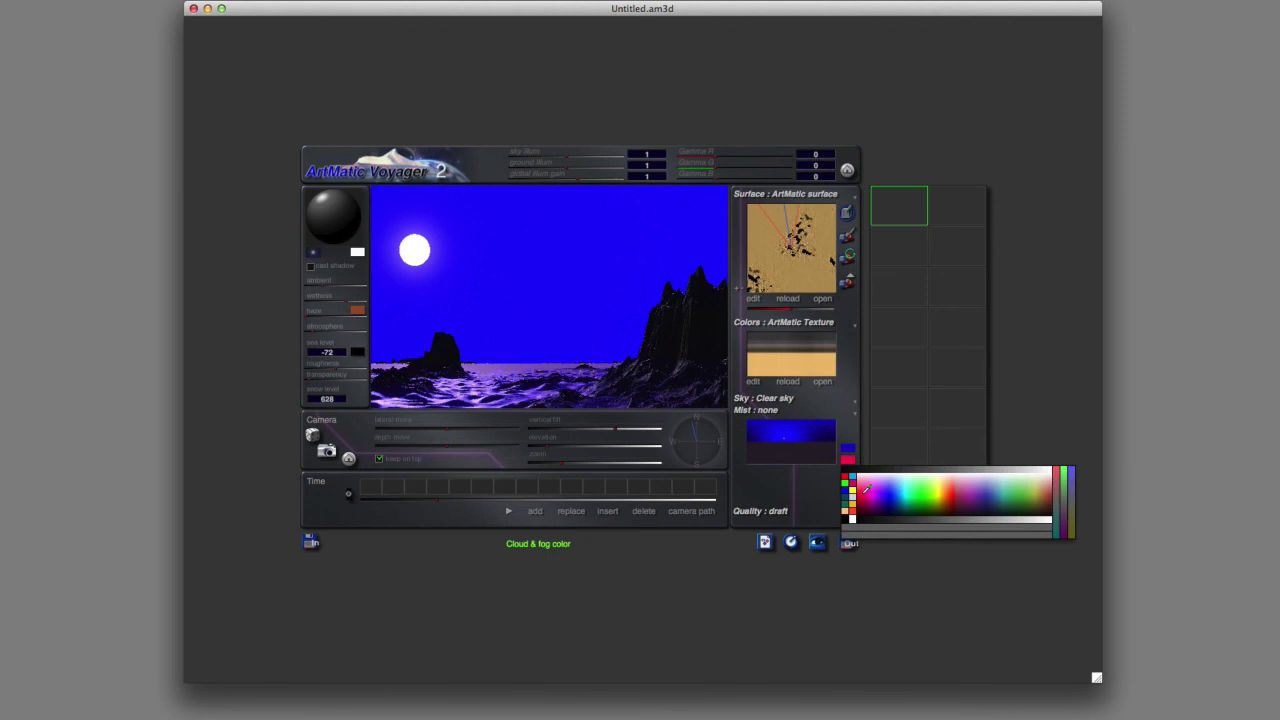
{"action": "left_click", "coordinate": [862, 496]}
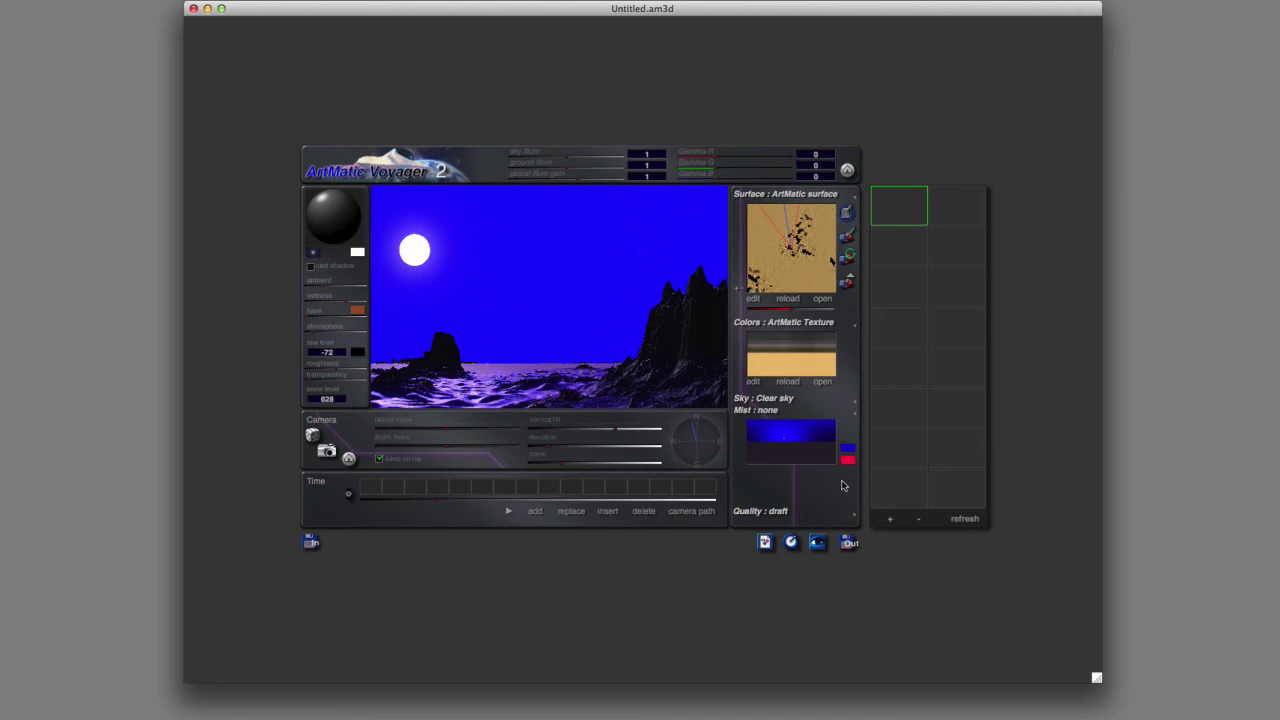
{"action": "left_click", "coordinate": [778, 400]}
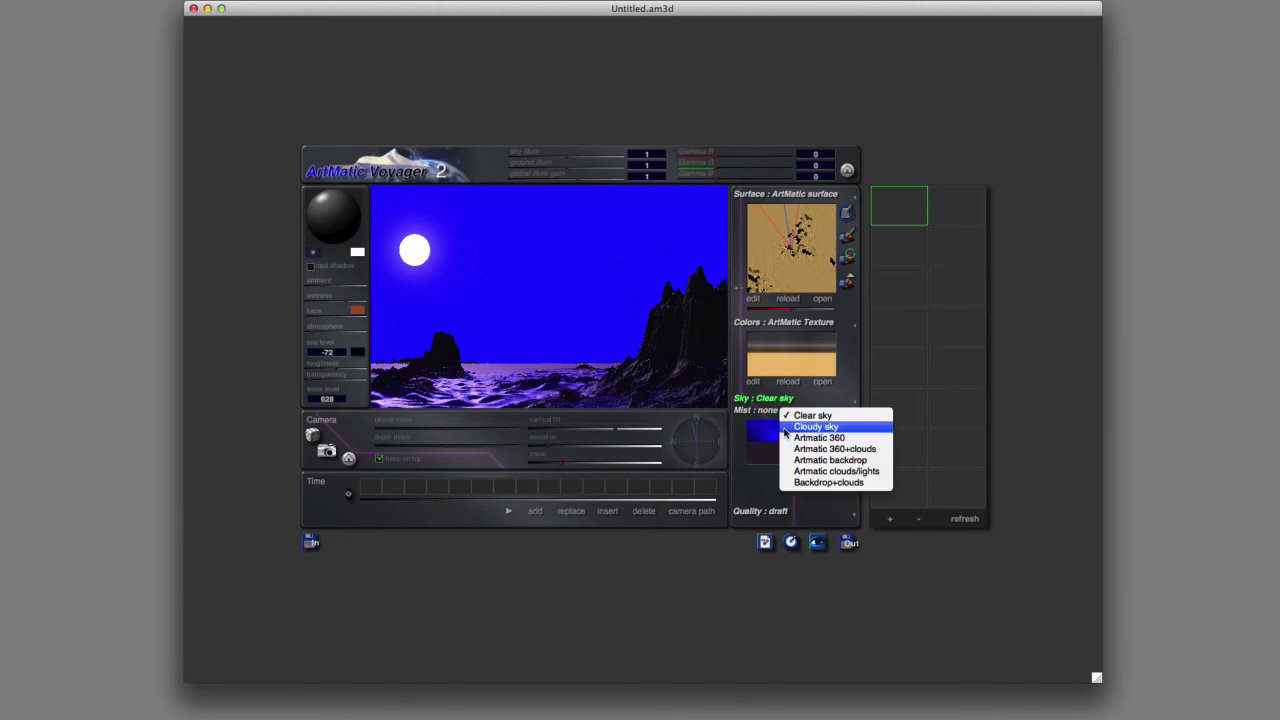
{"action": "left_click", "coordinate": [816, 427]}
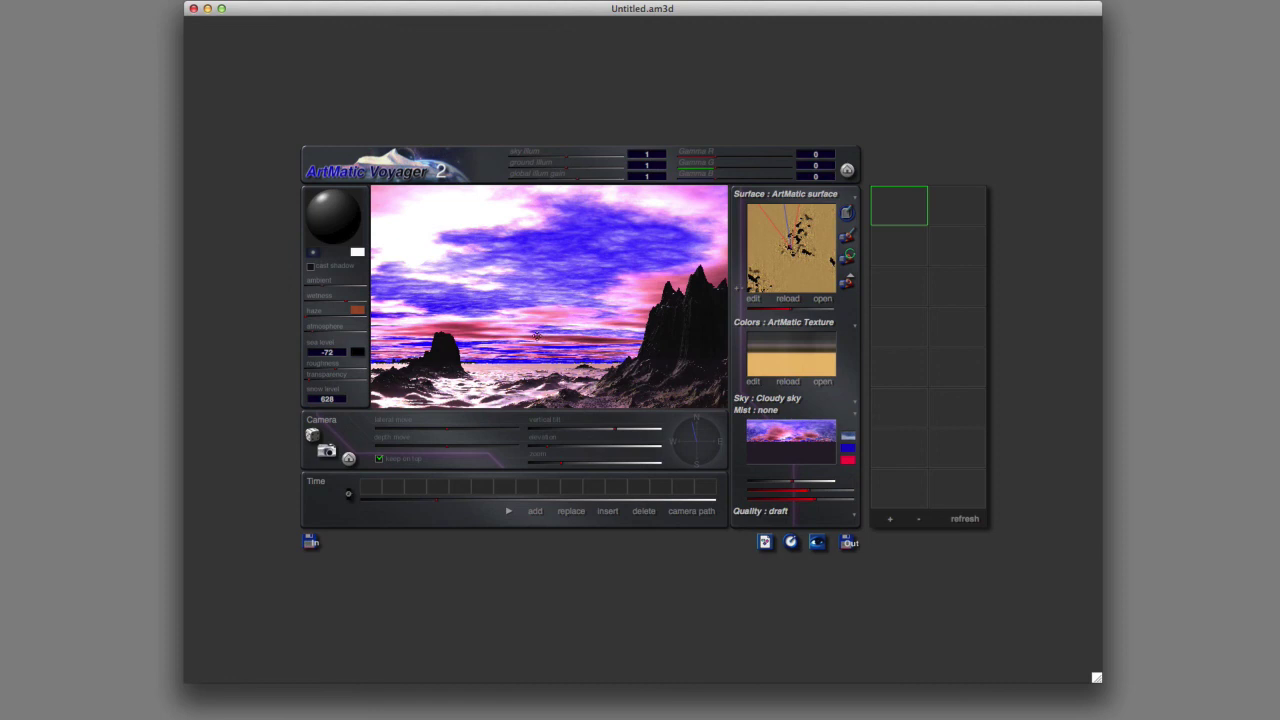
Change the cloud and fog color to a neutral gray
{"action": "left_click", "coordinate": [849, 462]}
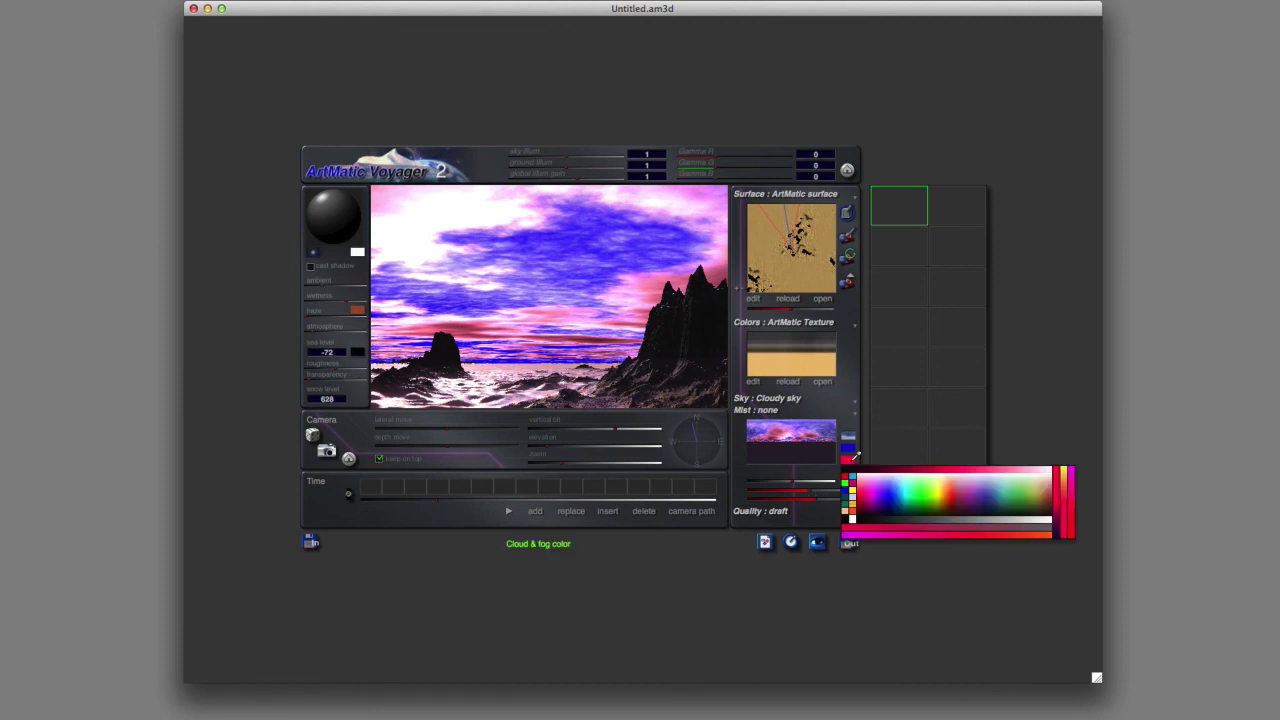
{"action": "left_click", "coordinate": [951, 460]}
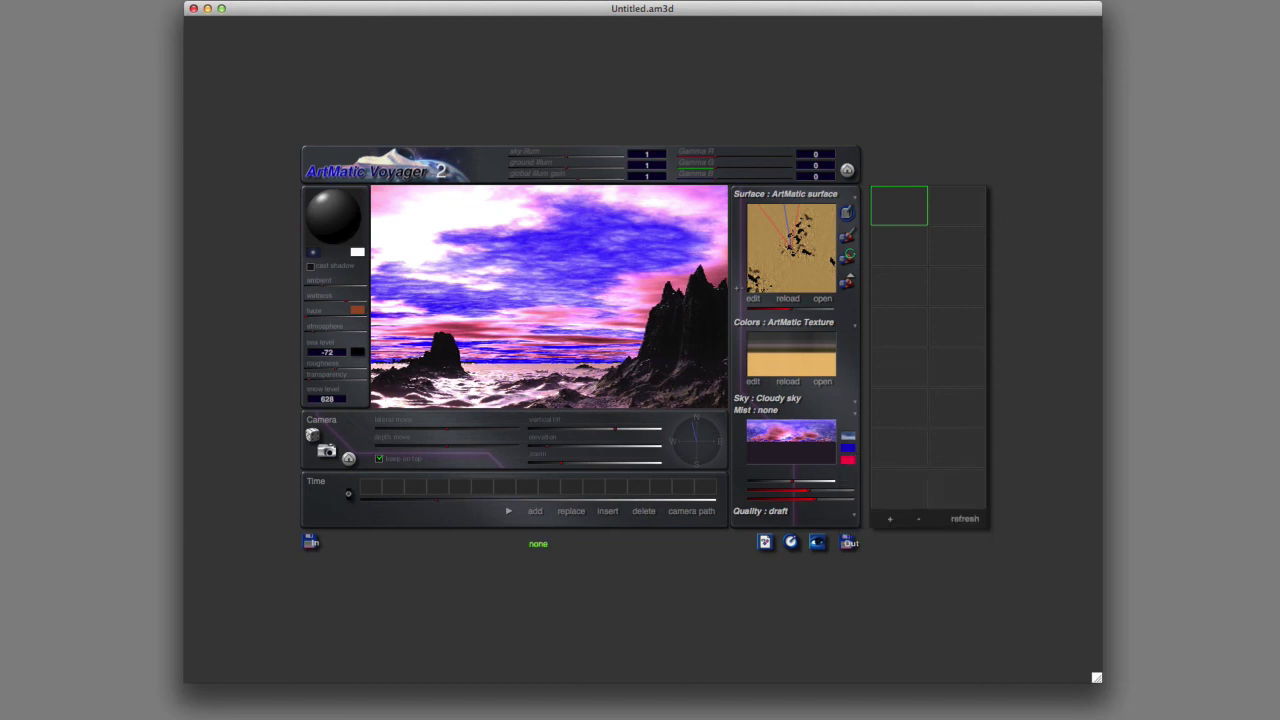
{"action": "left_click", "coordinate": [1231, 245]}
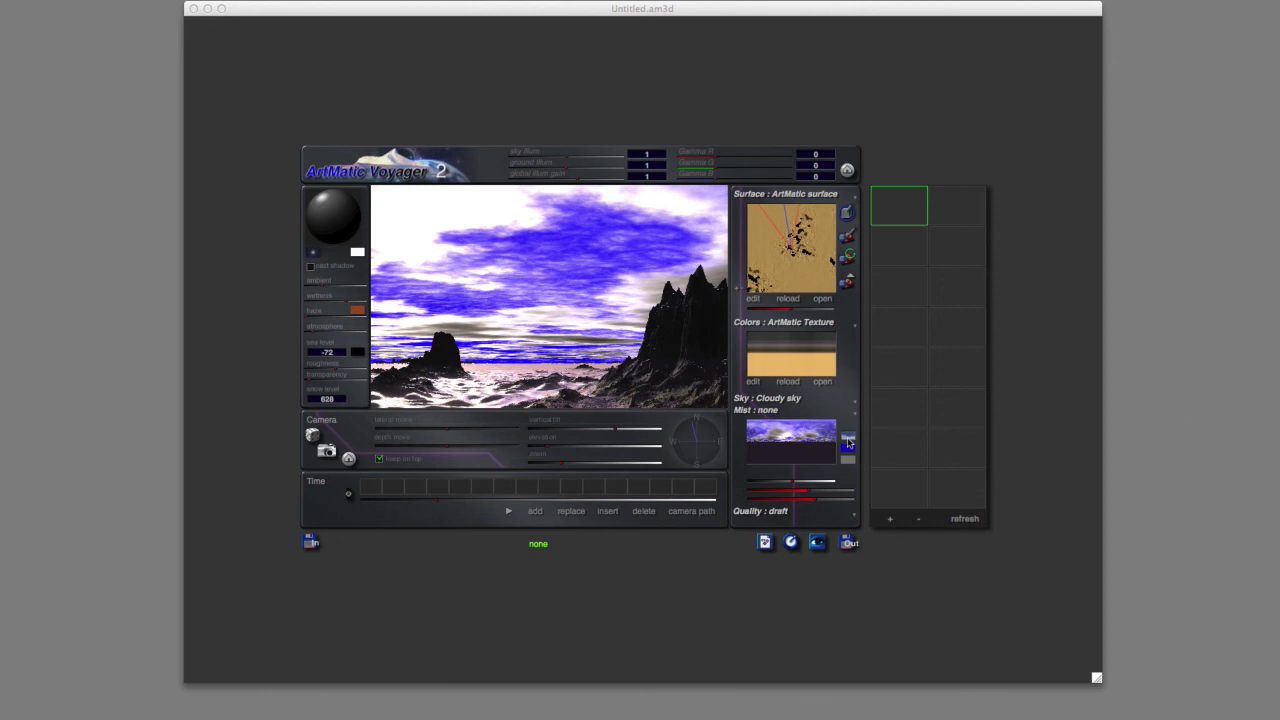
Try the CirroStratus basic, Cirrus & Cumulus and Cirrus & Multi Cumulus cloud types on the cloudy sky
{"action": "left_click", "coordinate": [848, 443]}
{"action": "left_click", "coordinate": [848, 443]}
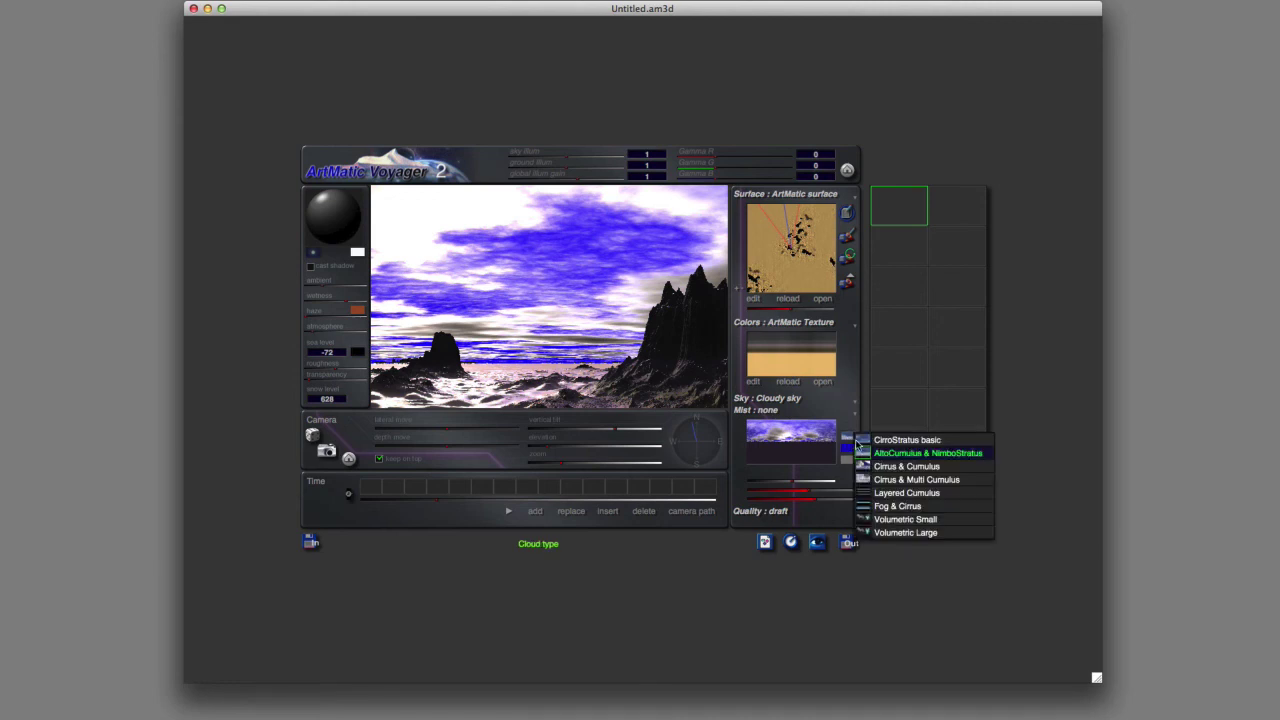
{"action": "left_click", "coordinate": [865, 442]}
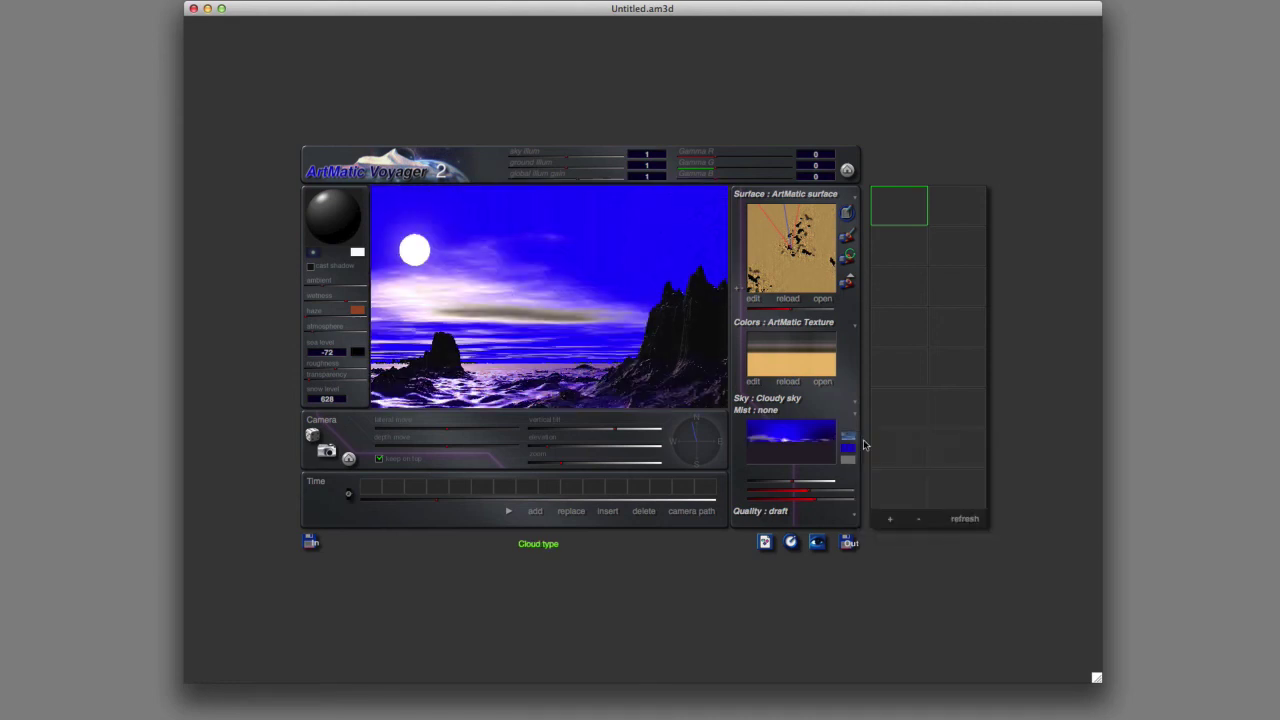
{"action": "left_click", "coordinate": [850, 440]}
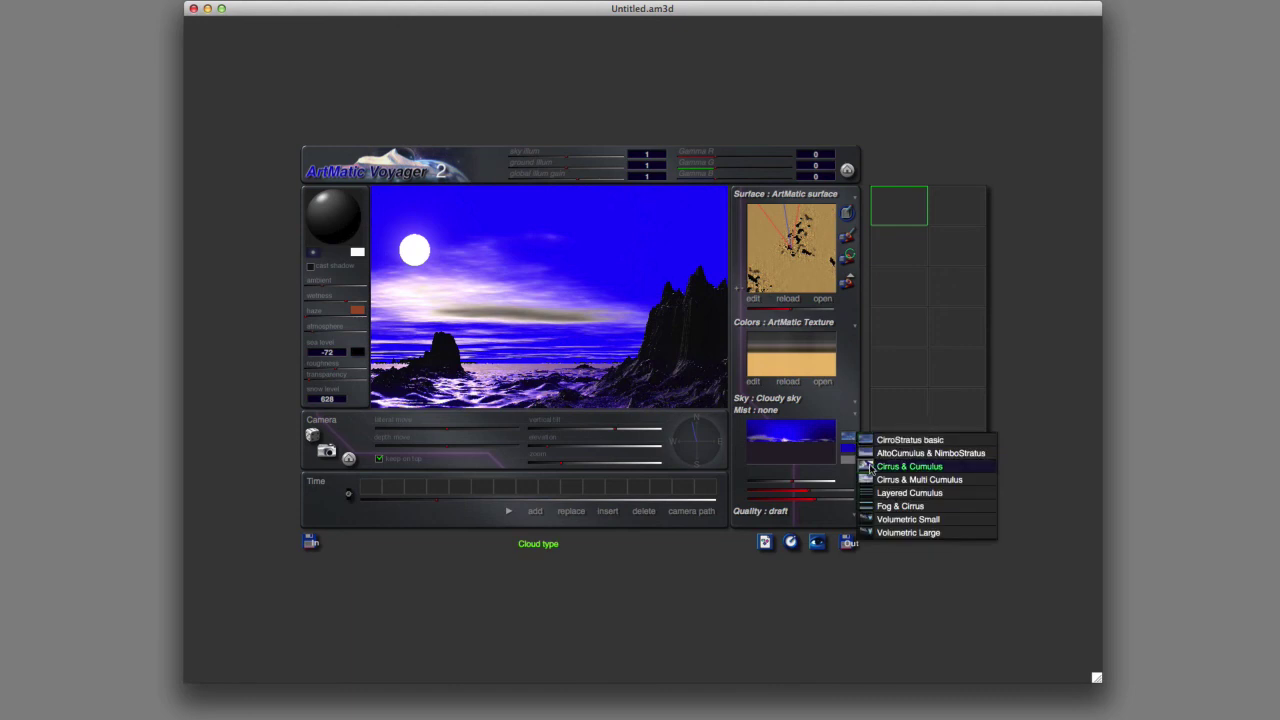
{"action": "left_click", "coordinate": [870, 466]}
{"action": "left_click", "coordinate": [849, 441]}
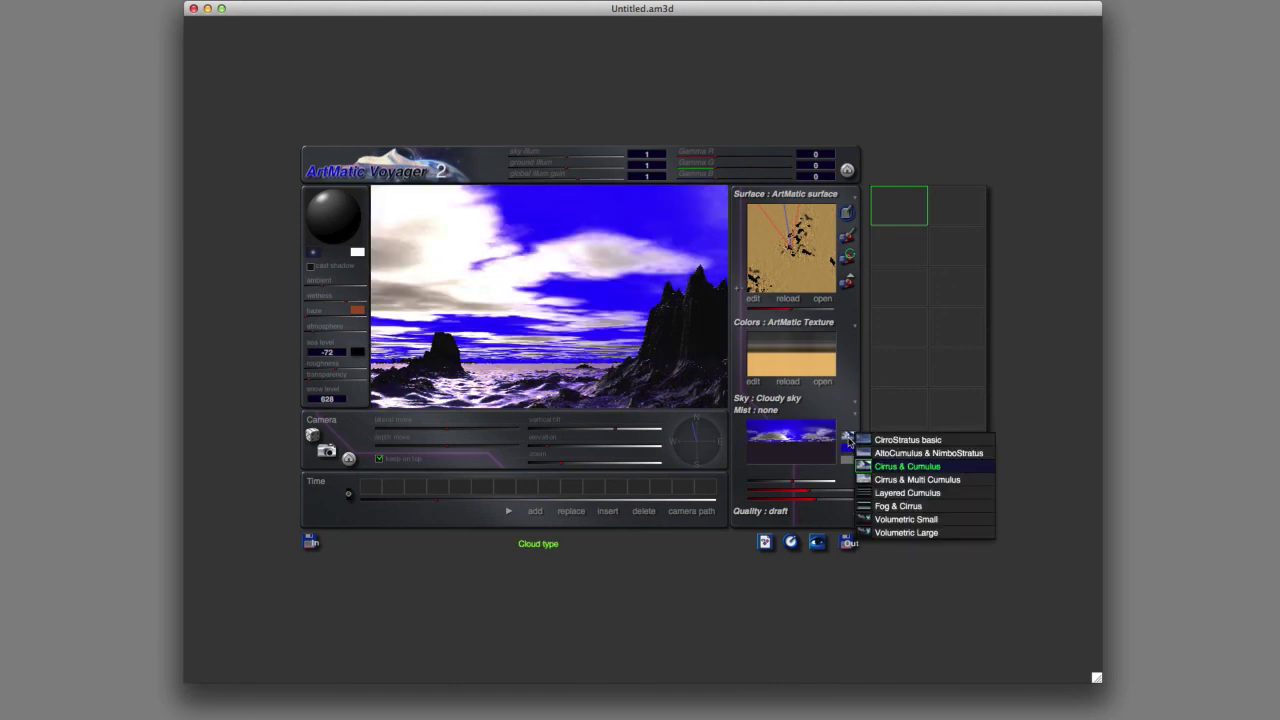
{"action": "left_click", "coordinate": [864, 482]}
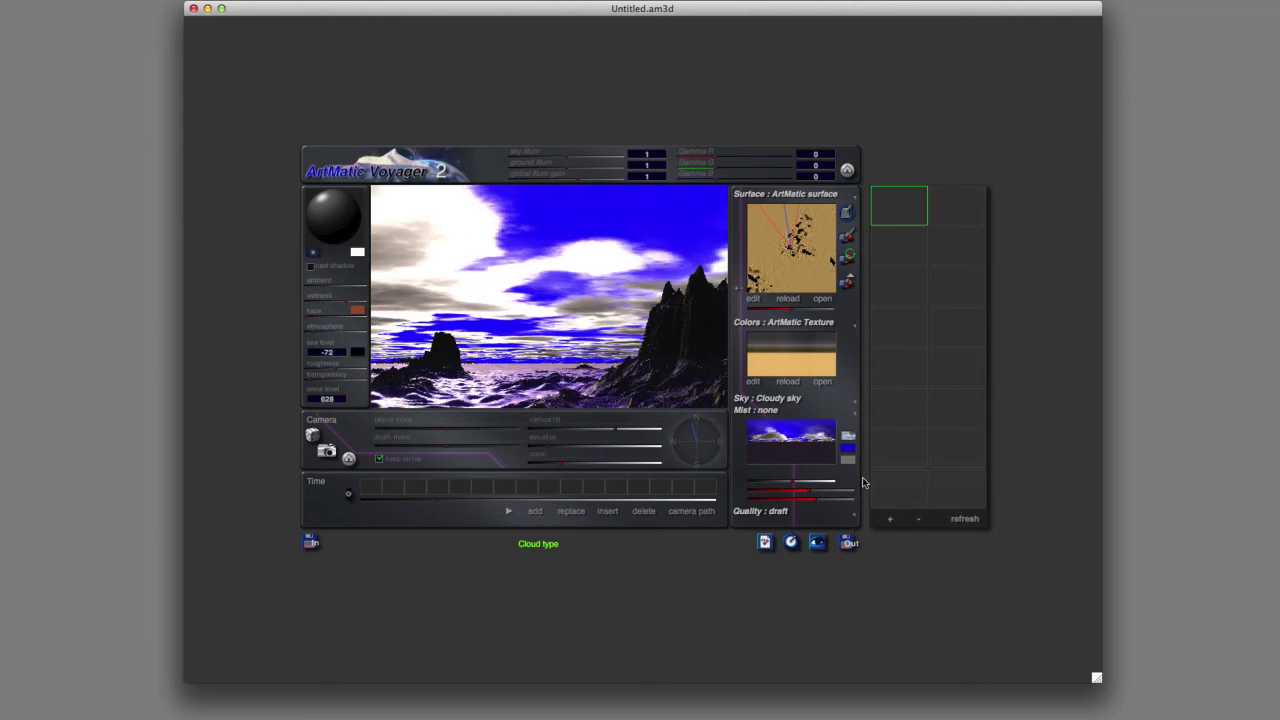
{"action": "left_click", "coordinate": [849, 441]}
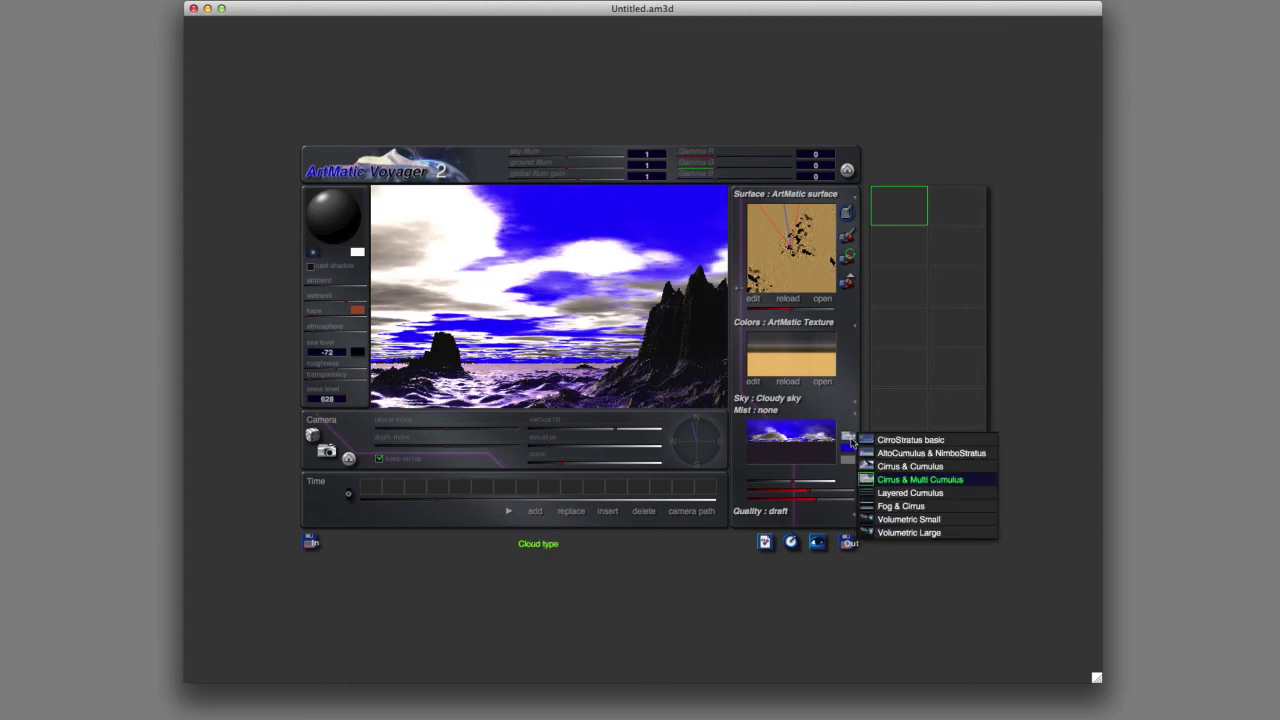